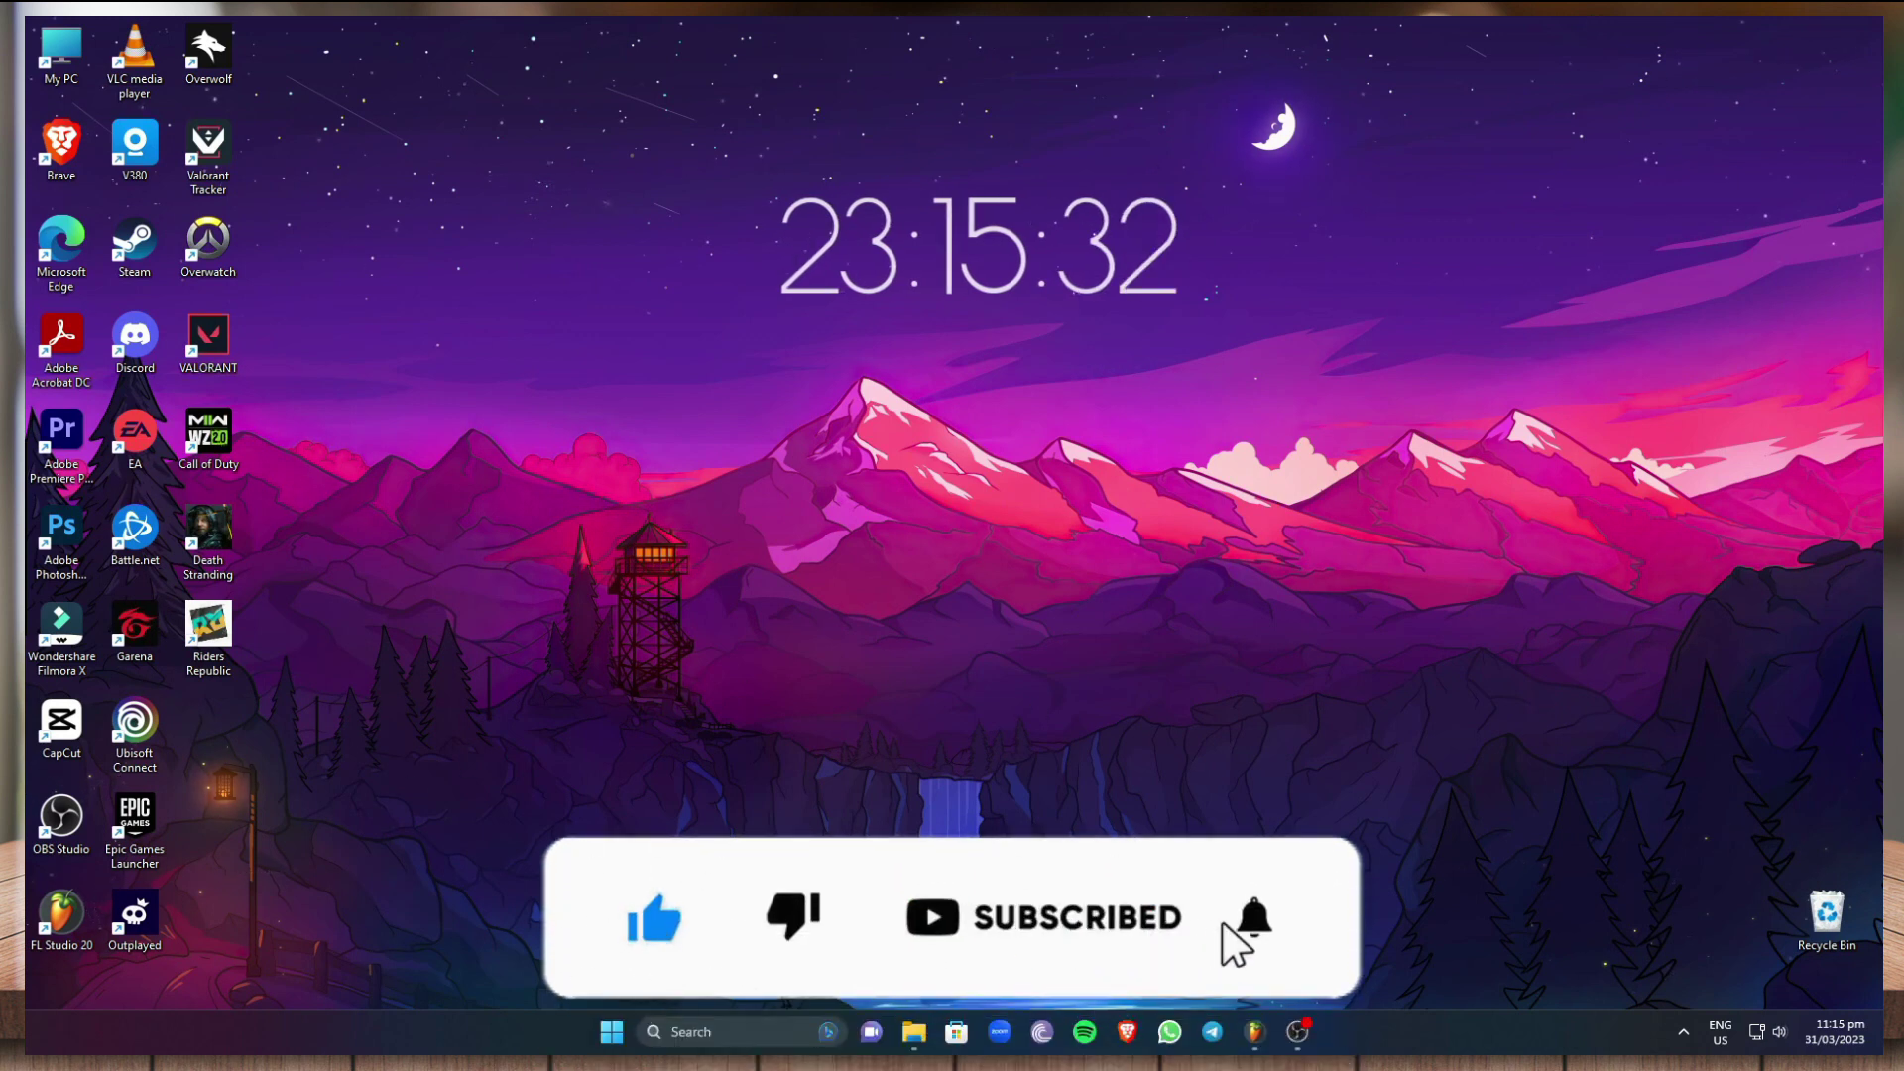
left_click(1140, 1027)
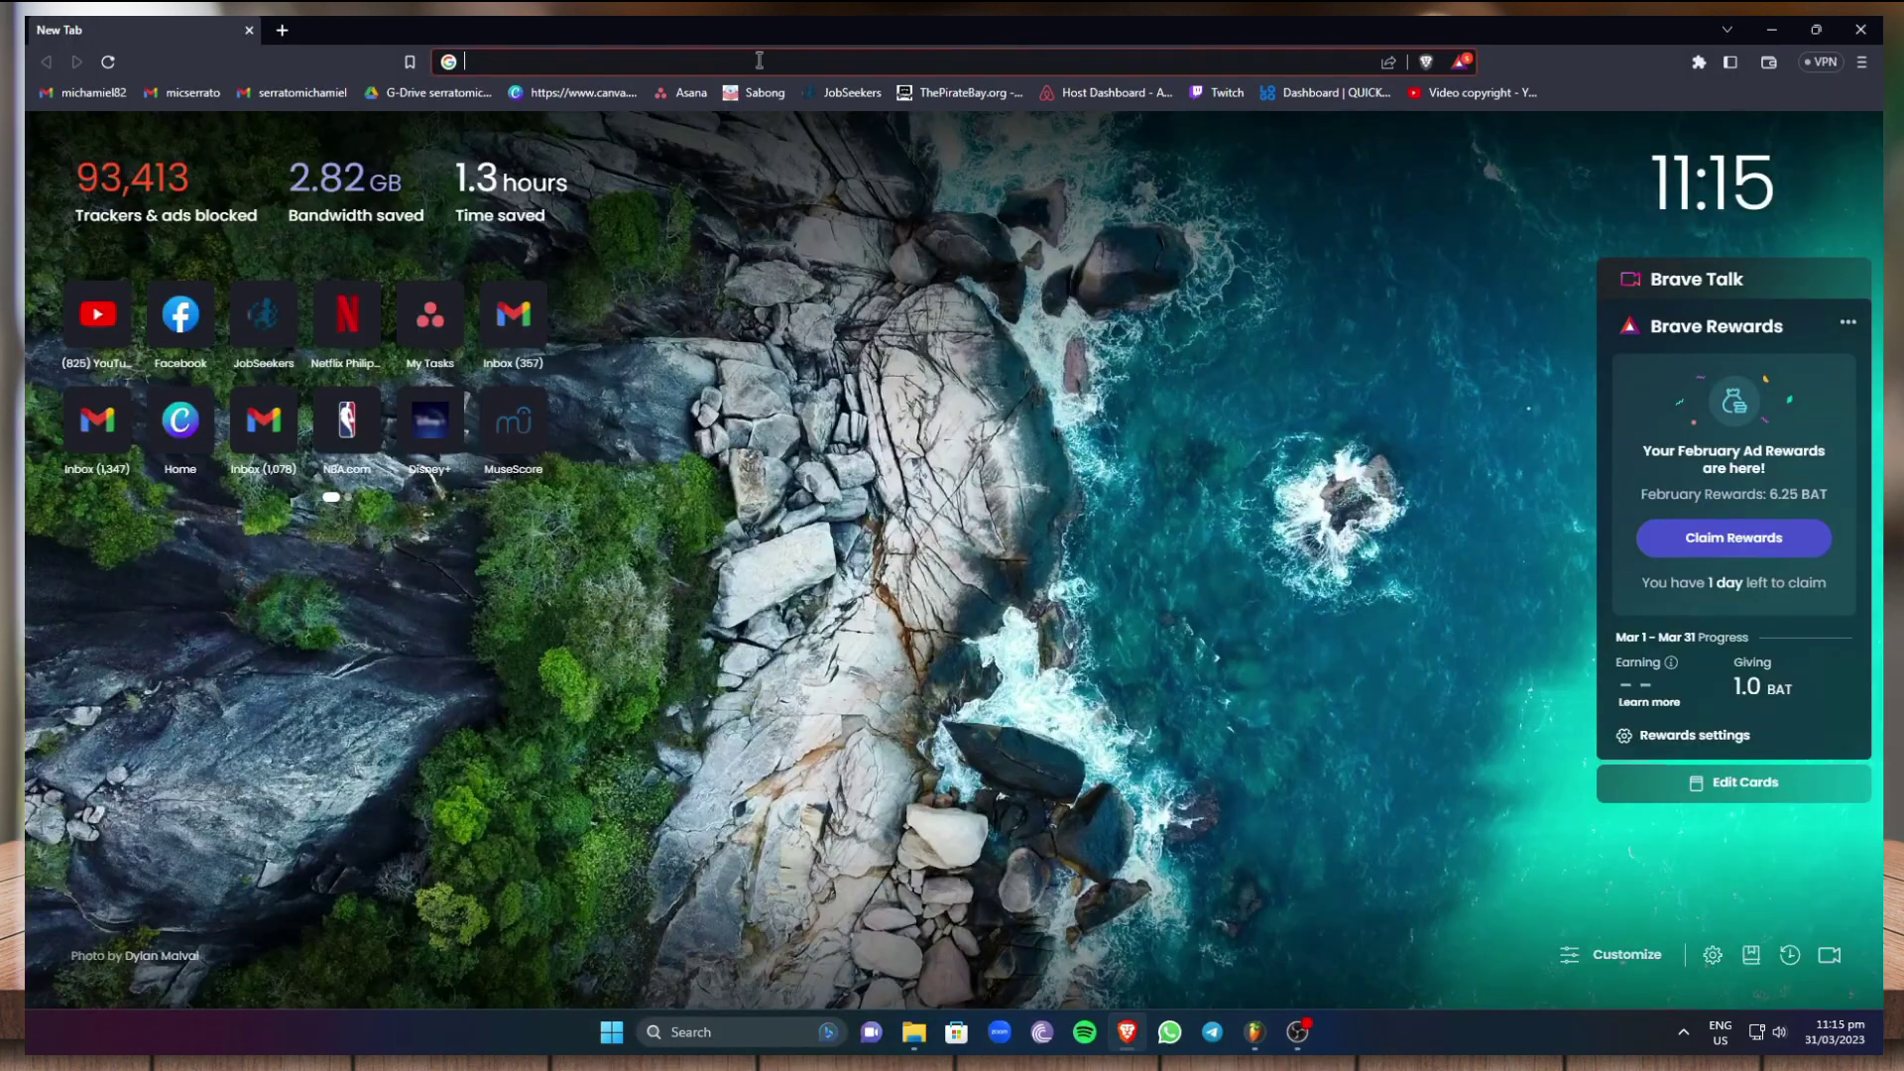
left_click(759, 61)
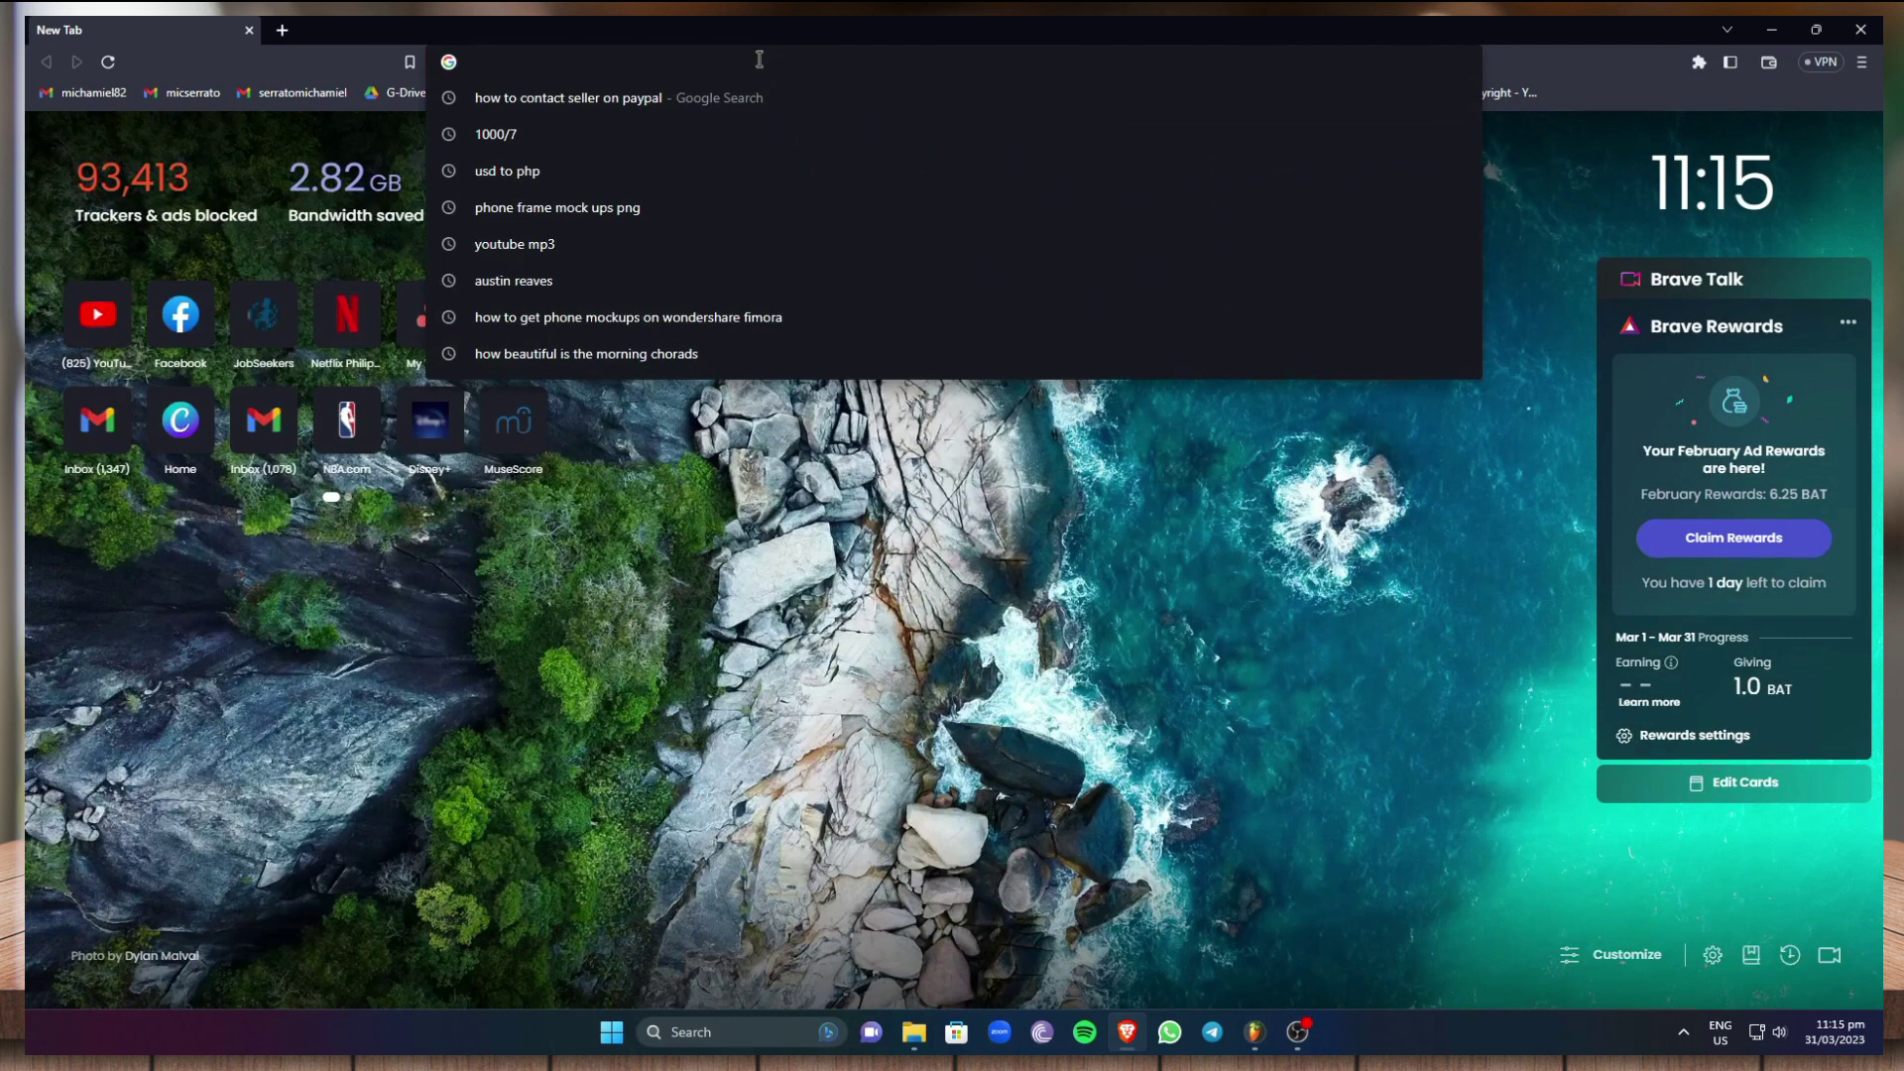
type("www.")
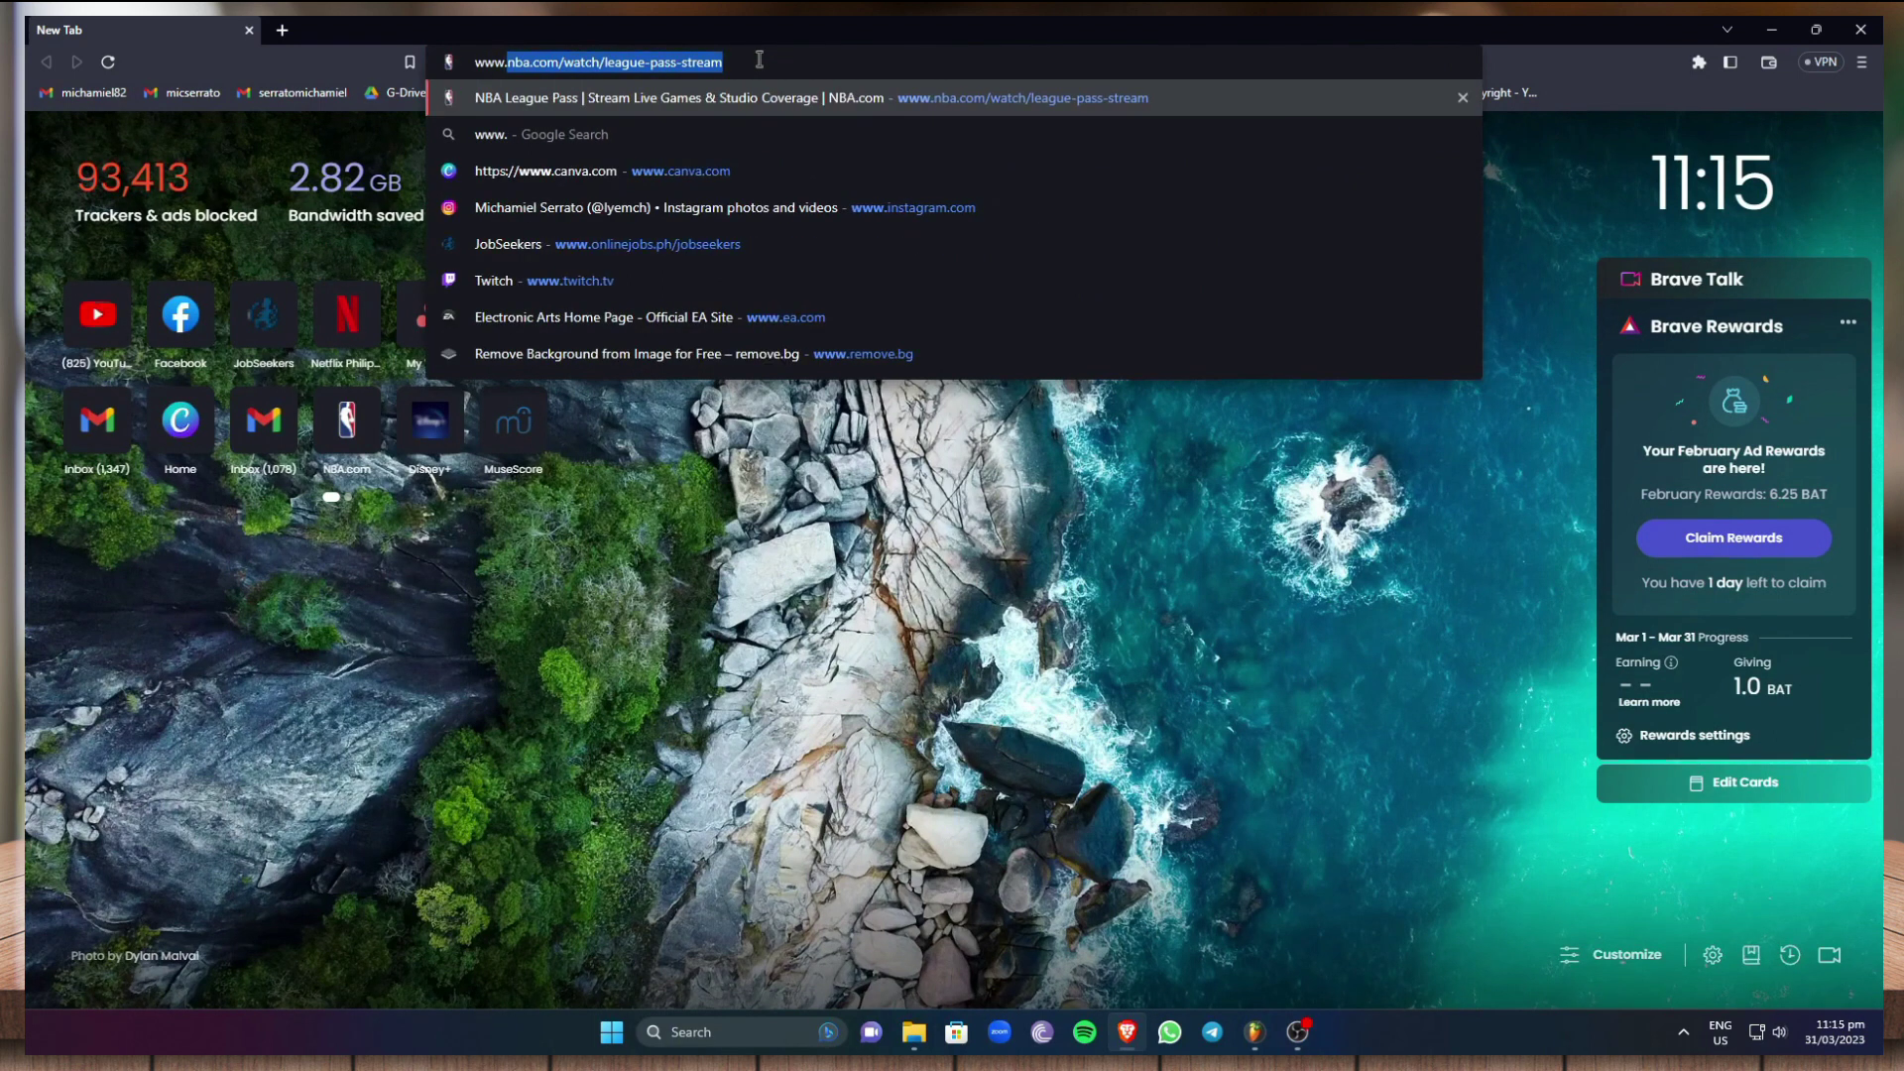
type("ea.com")
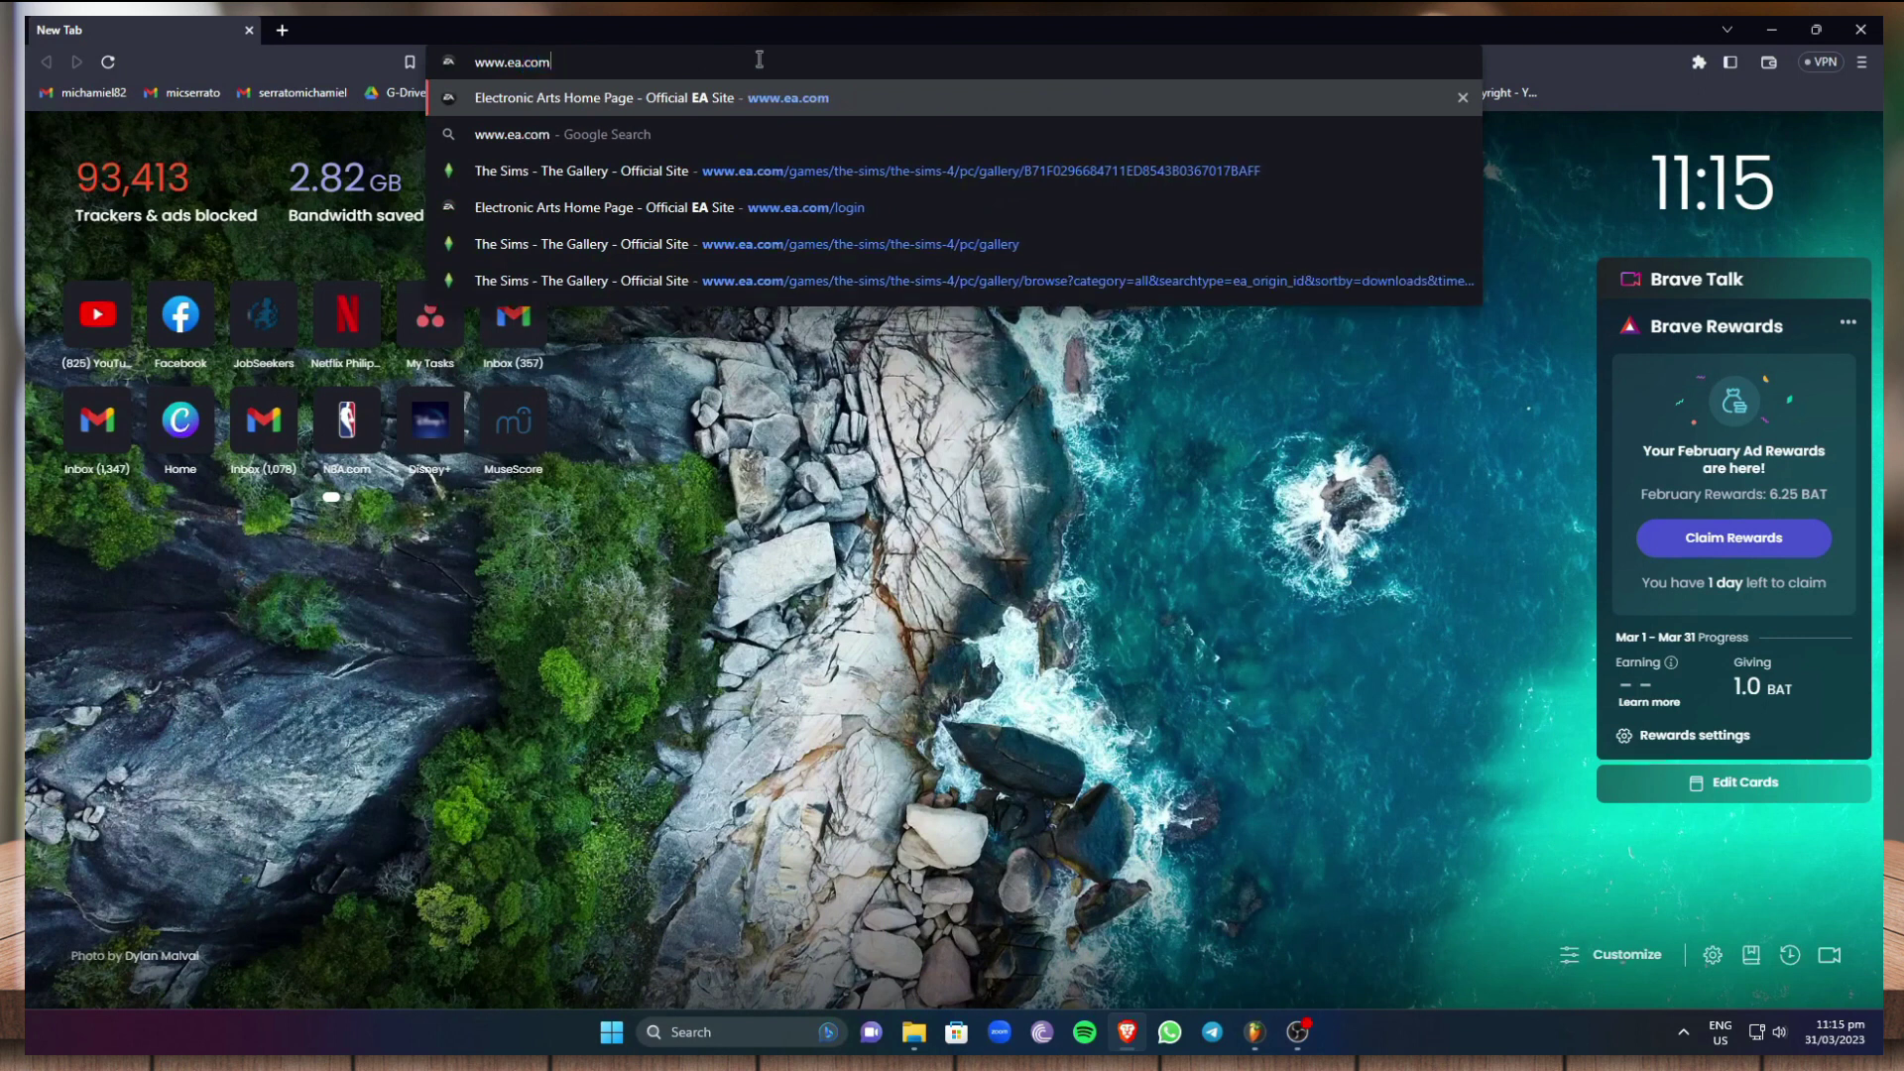
key("Return")
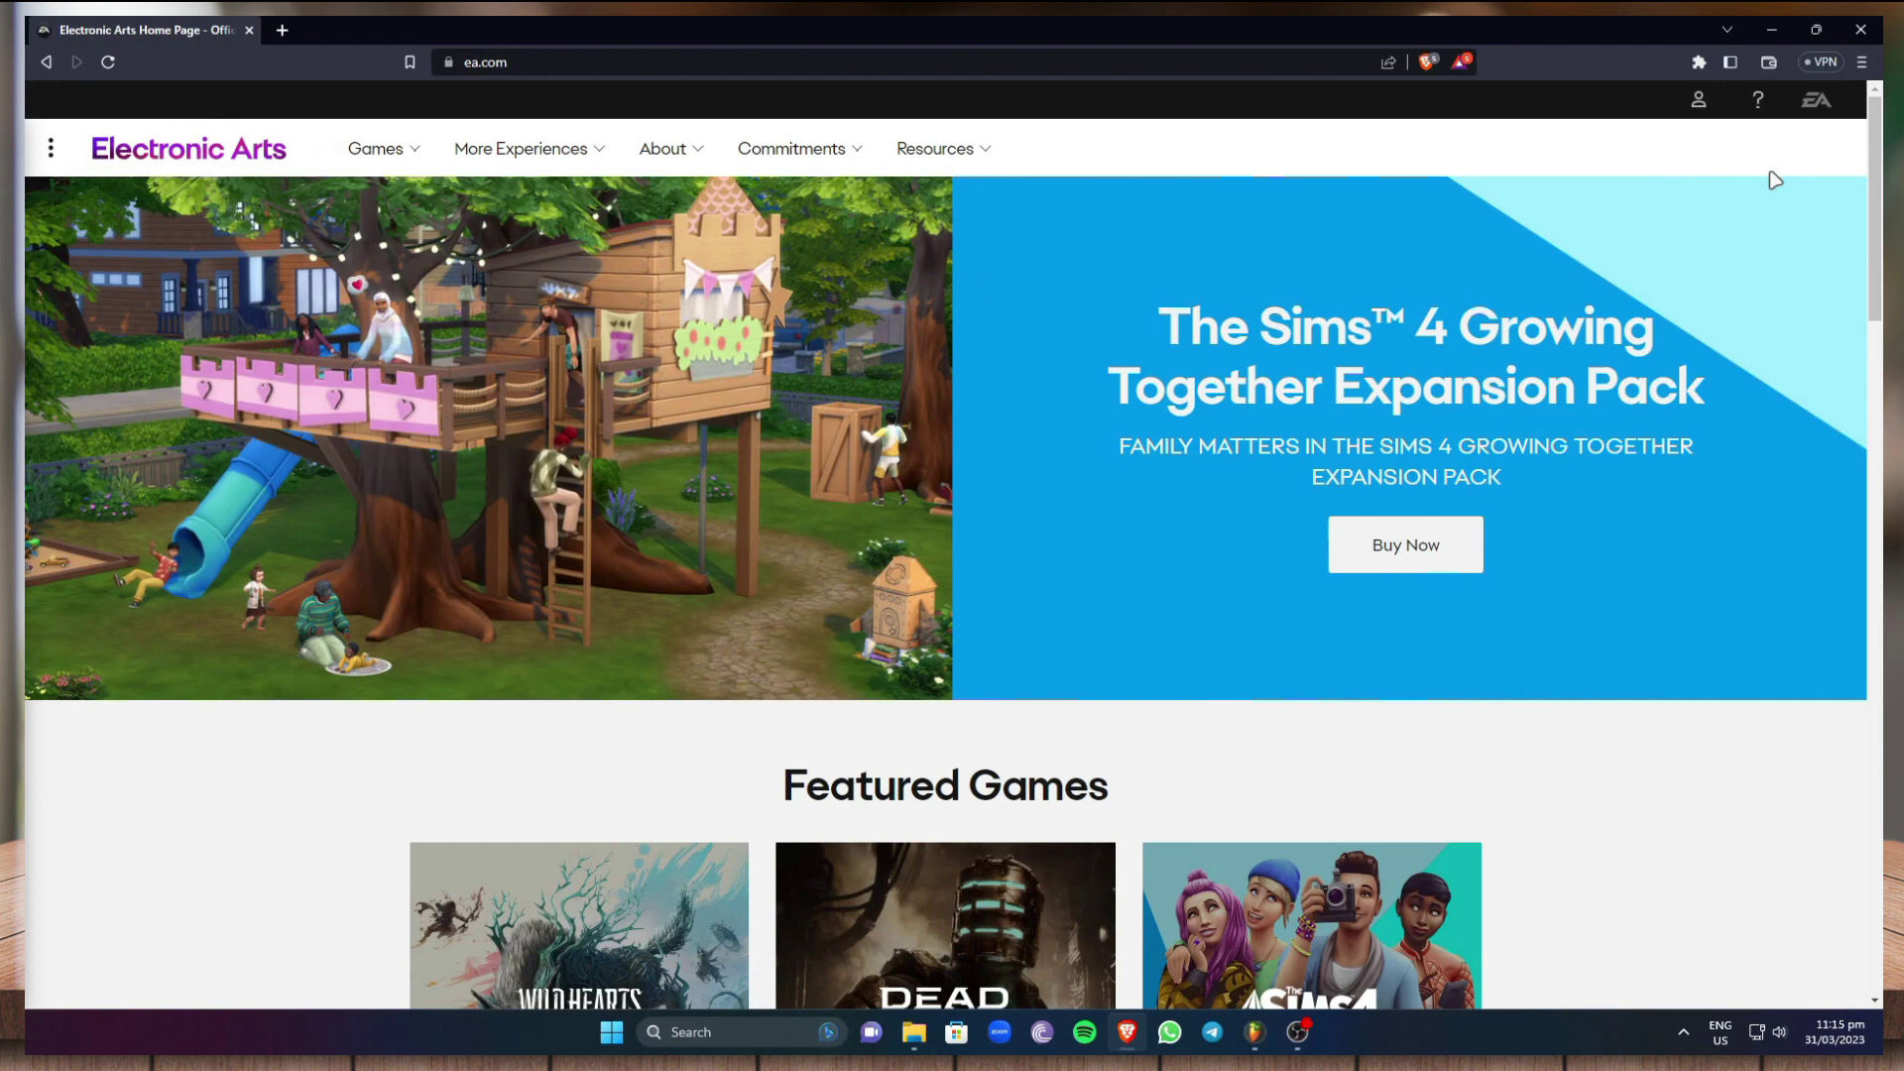
- Open the Help site from the EA home page's footer and show the Manage your Account options
left_click_drag(1879, 153, 1847, 588)
scroll(1765, 575, "down", 15)
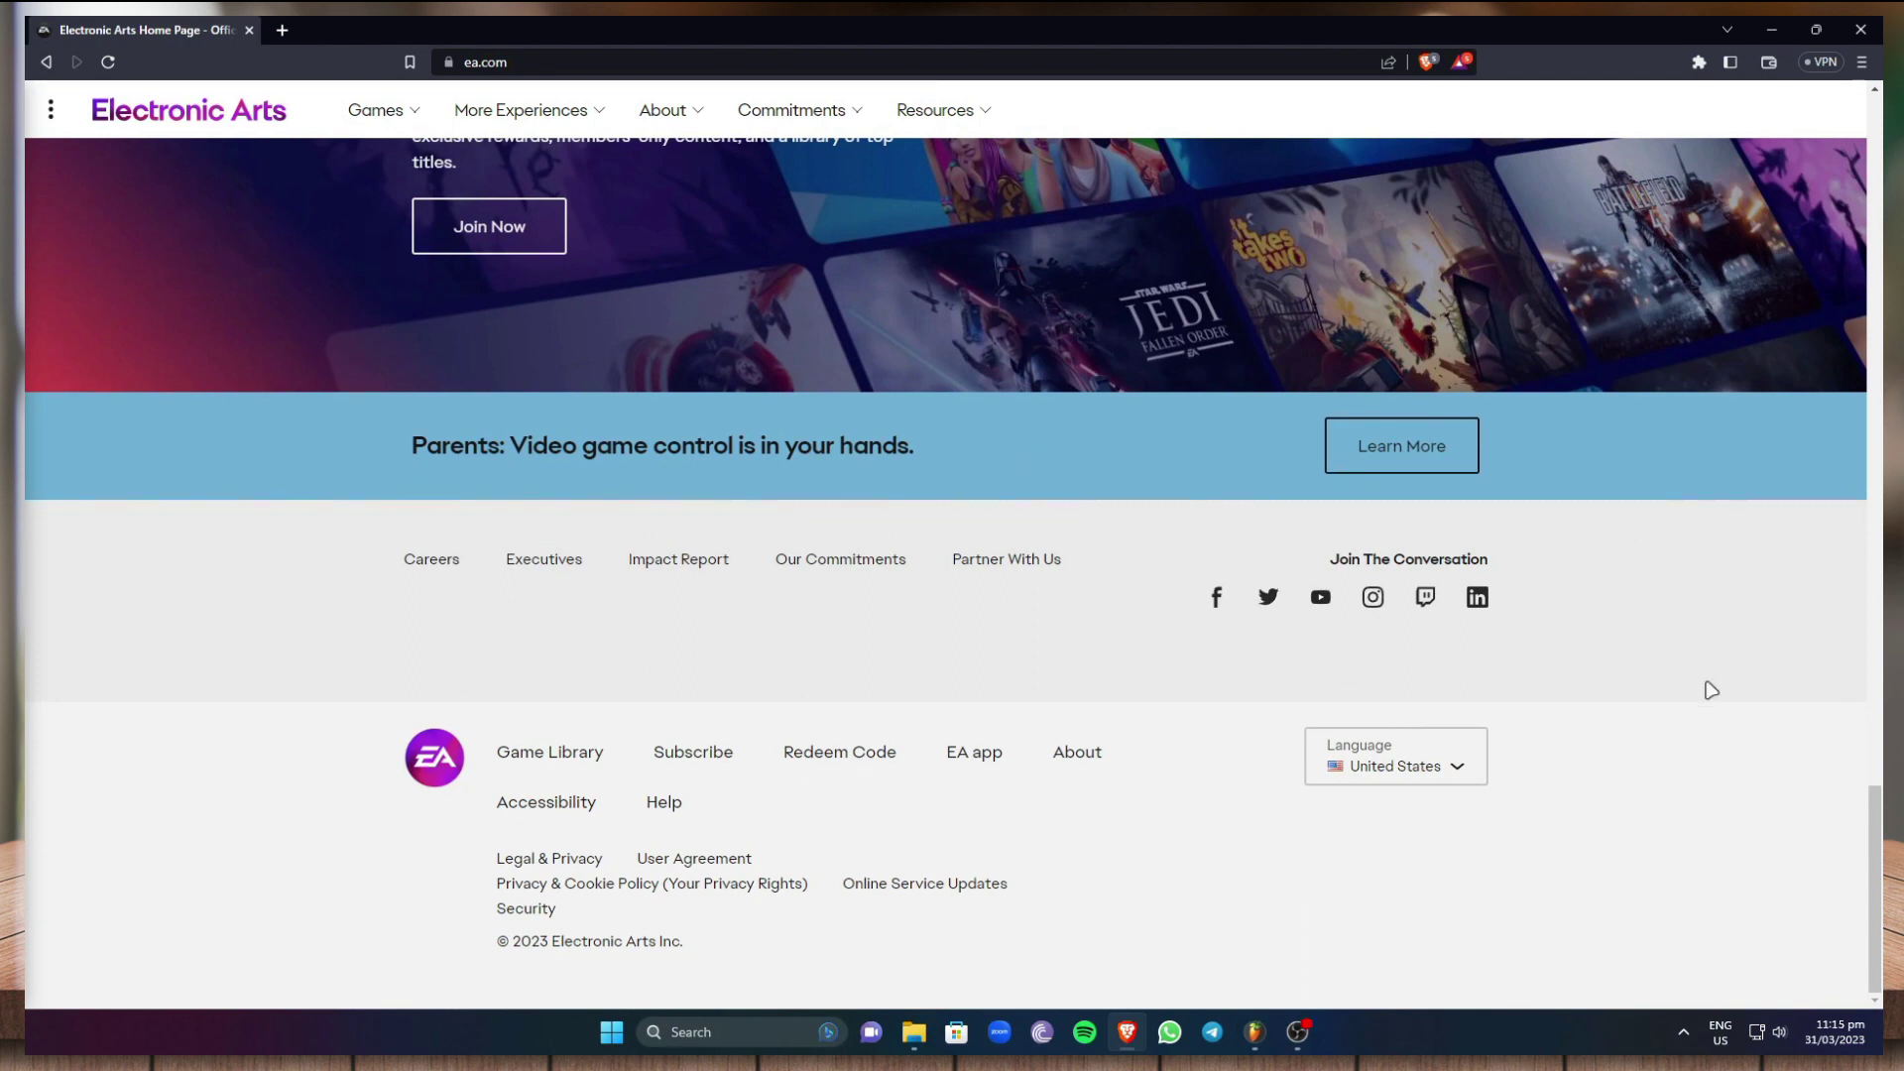
left_click(664, 803)
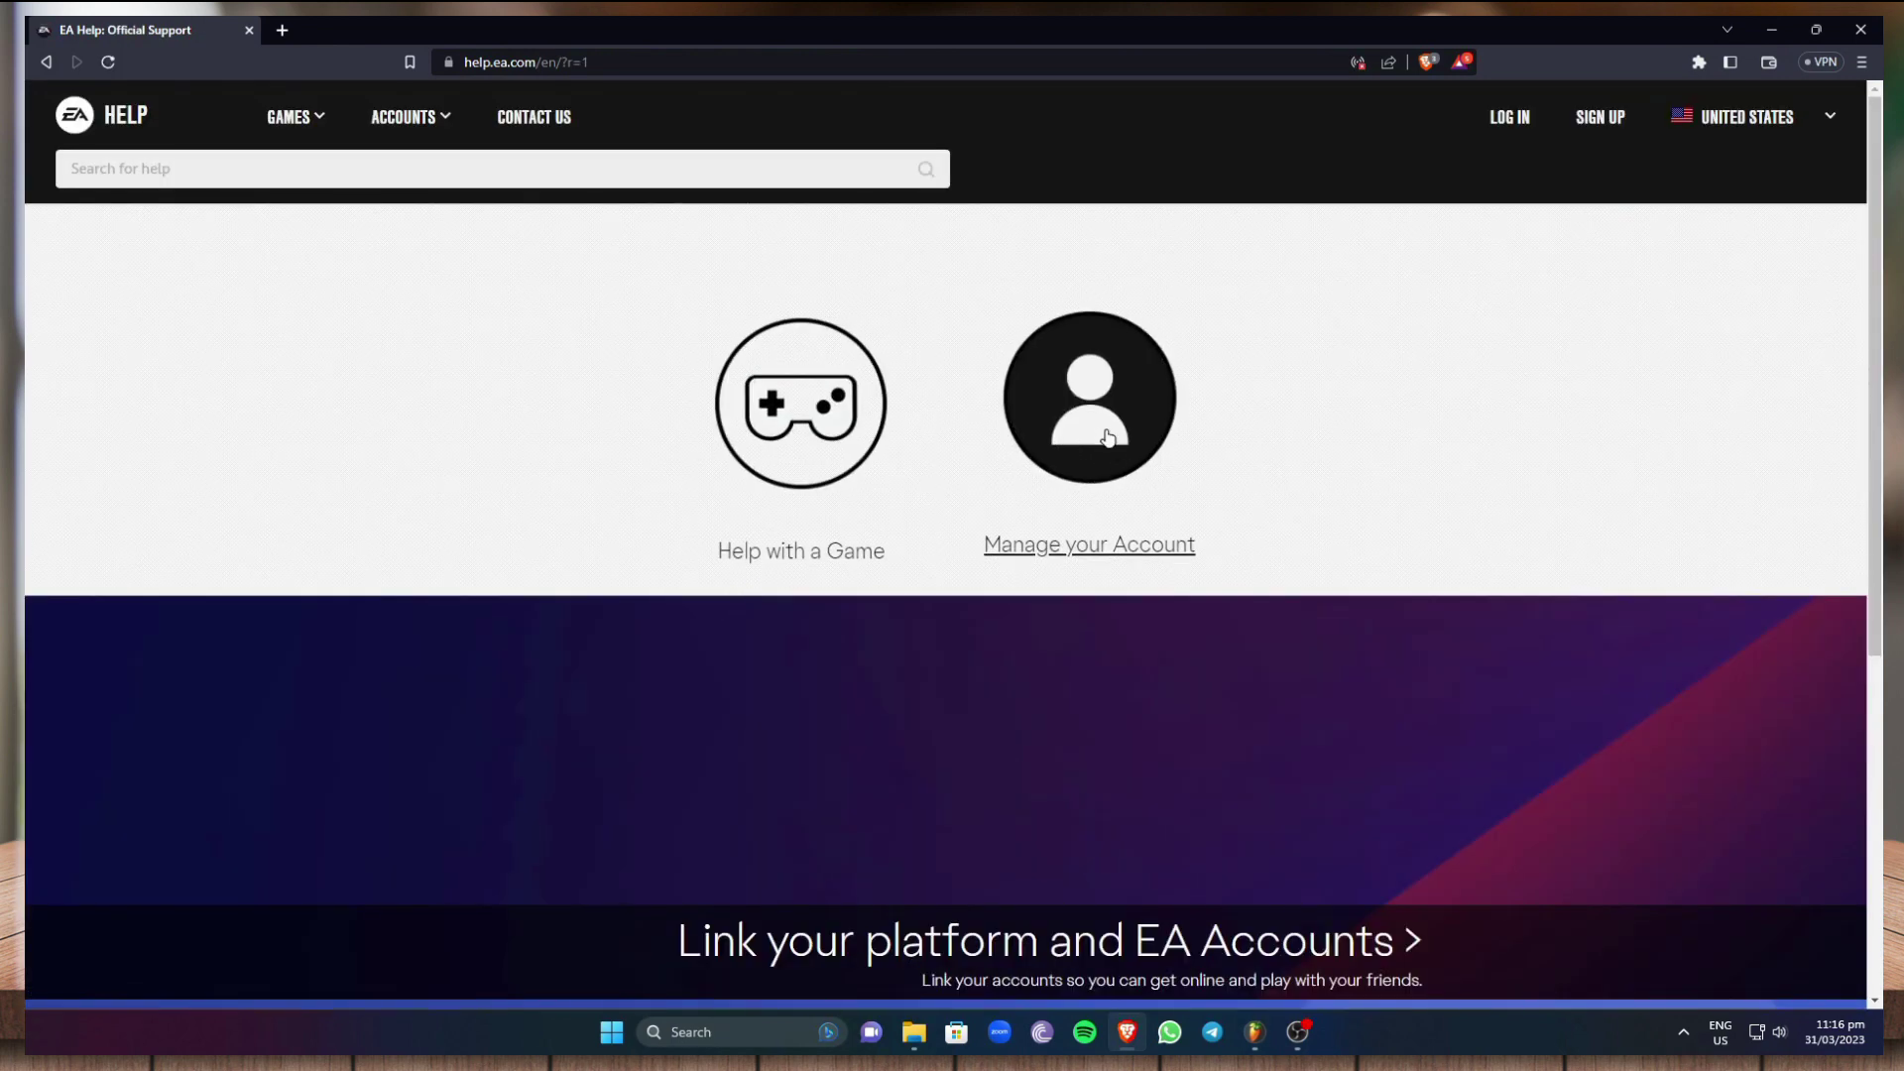
left_click(1106, 436)
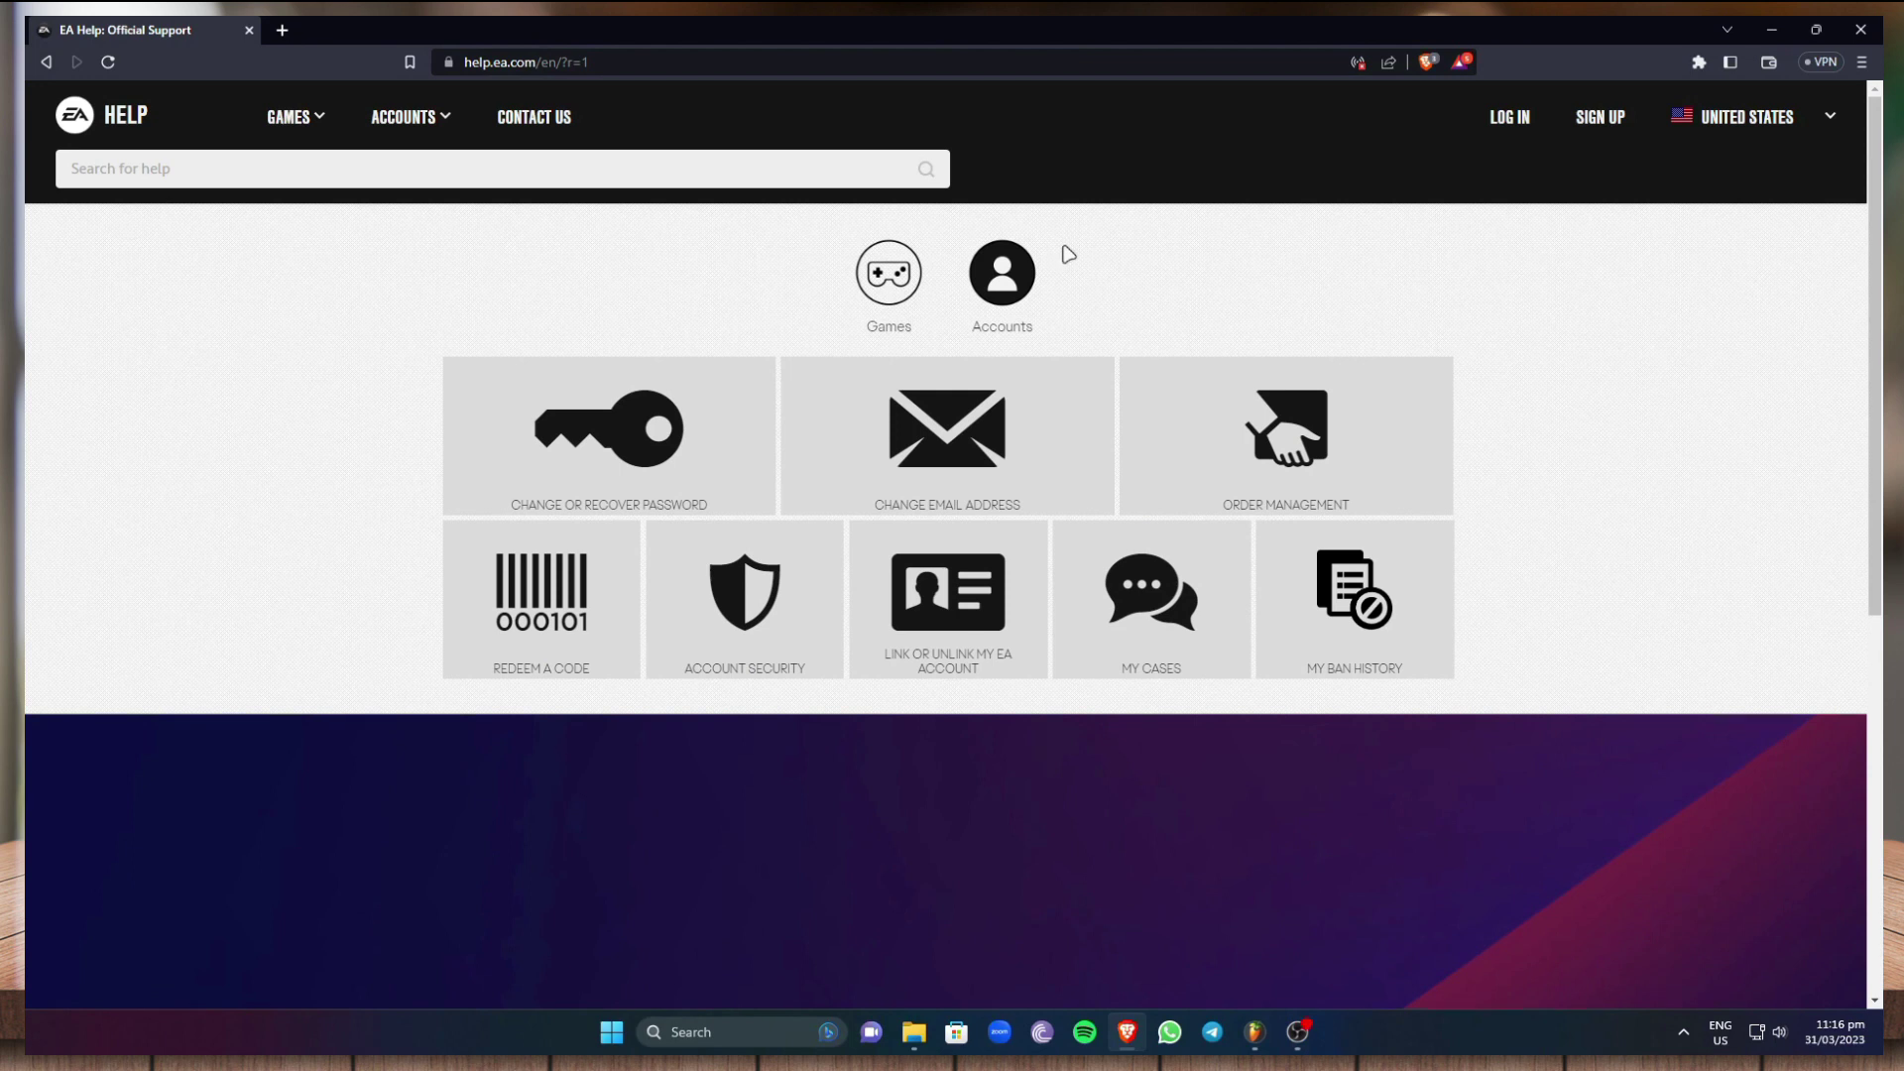
- Search EA Help for "delete ea account" and open the article "How can I close my EA Account?"
left_click(146, 169)
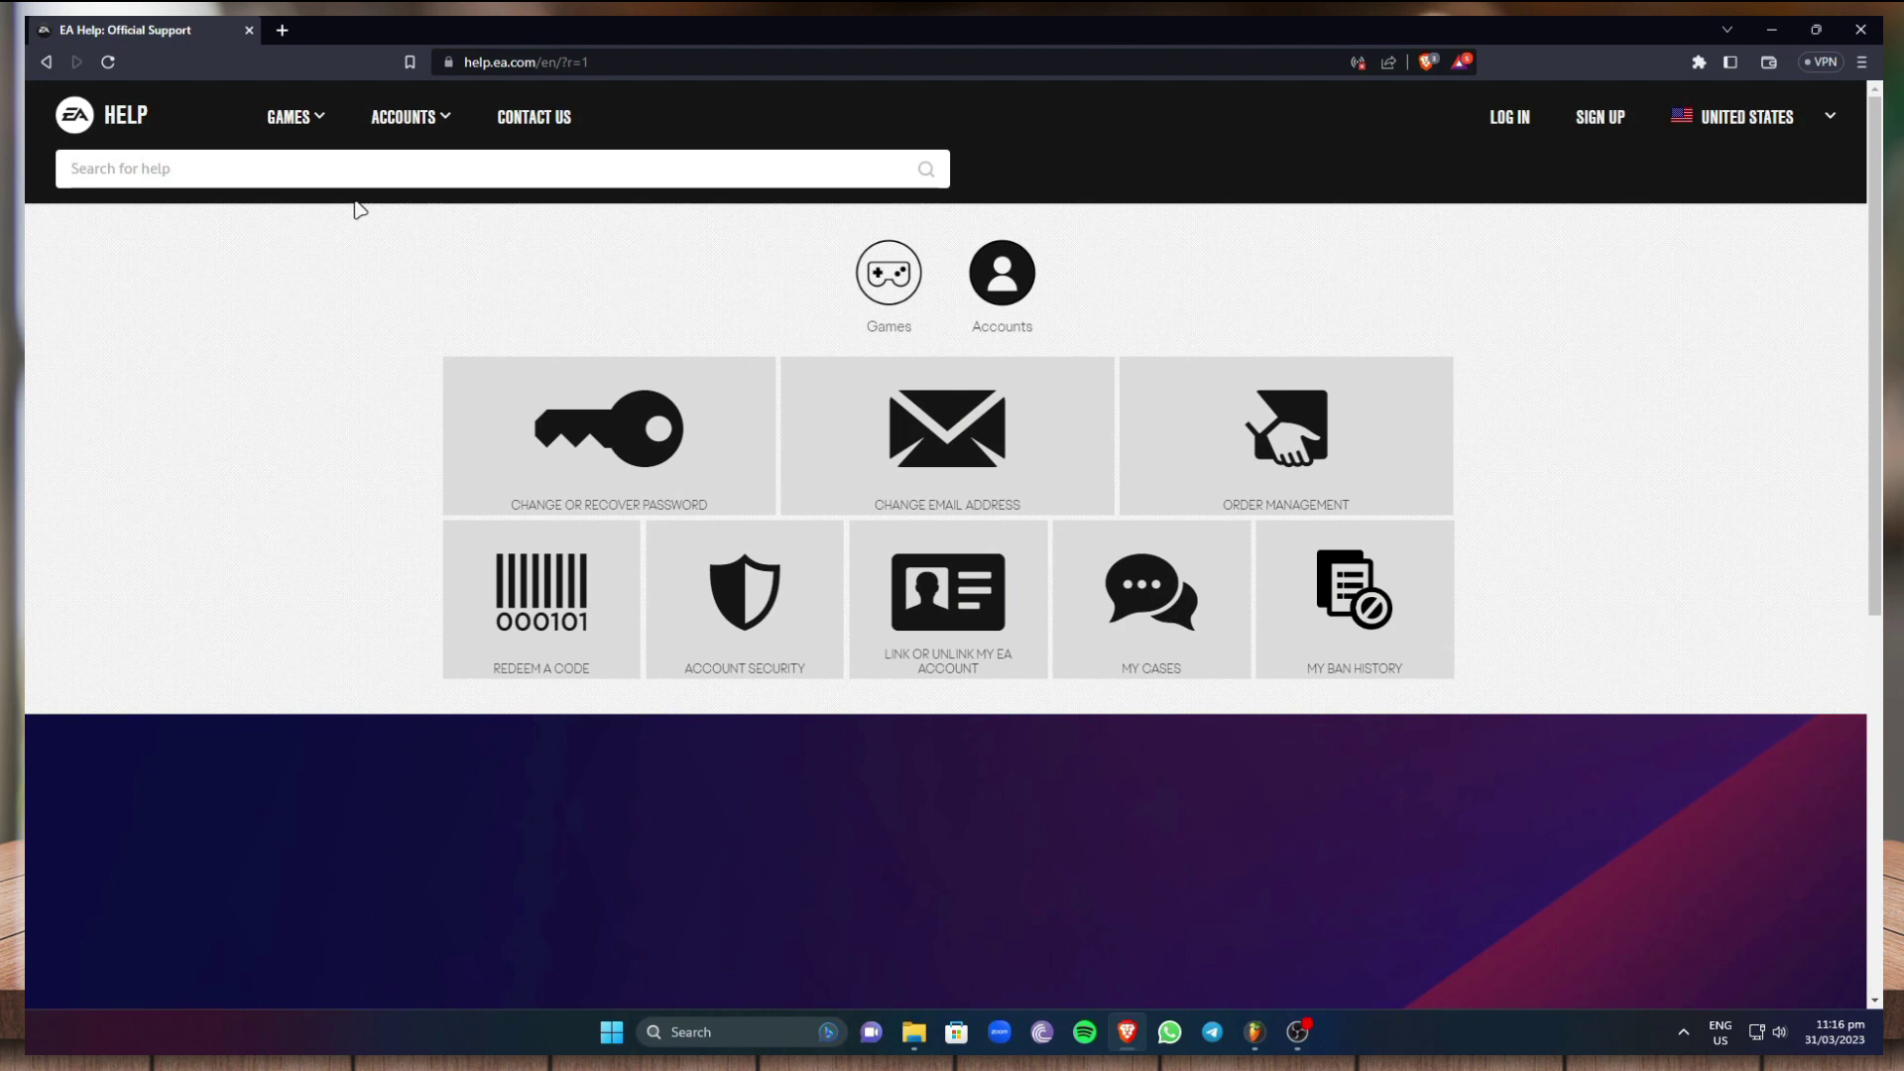
type("delete ea account")
key("Return")
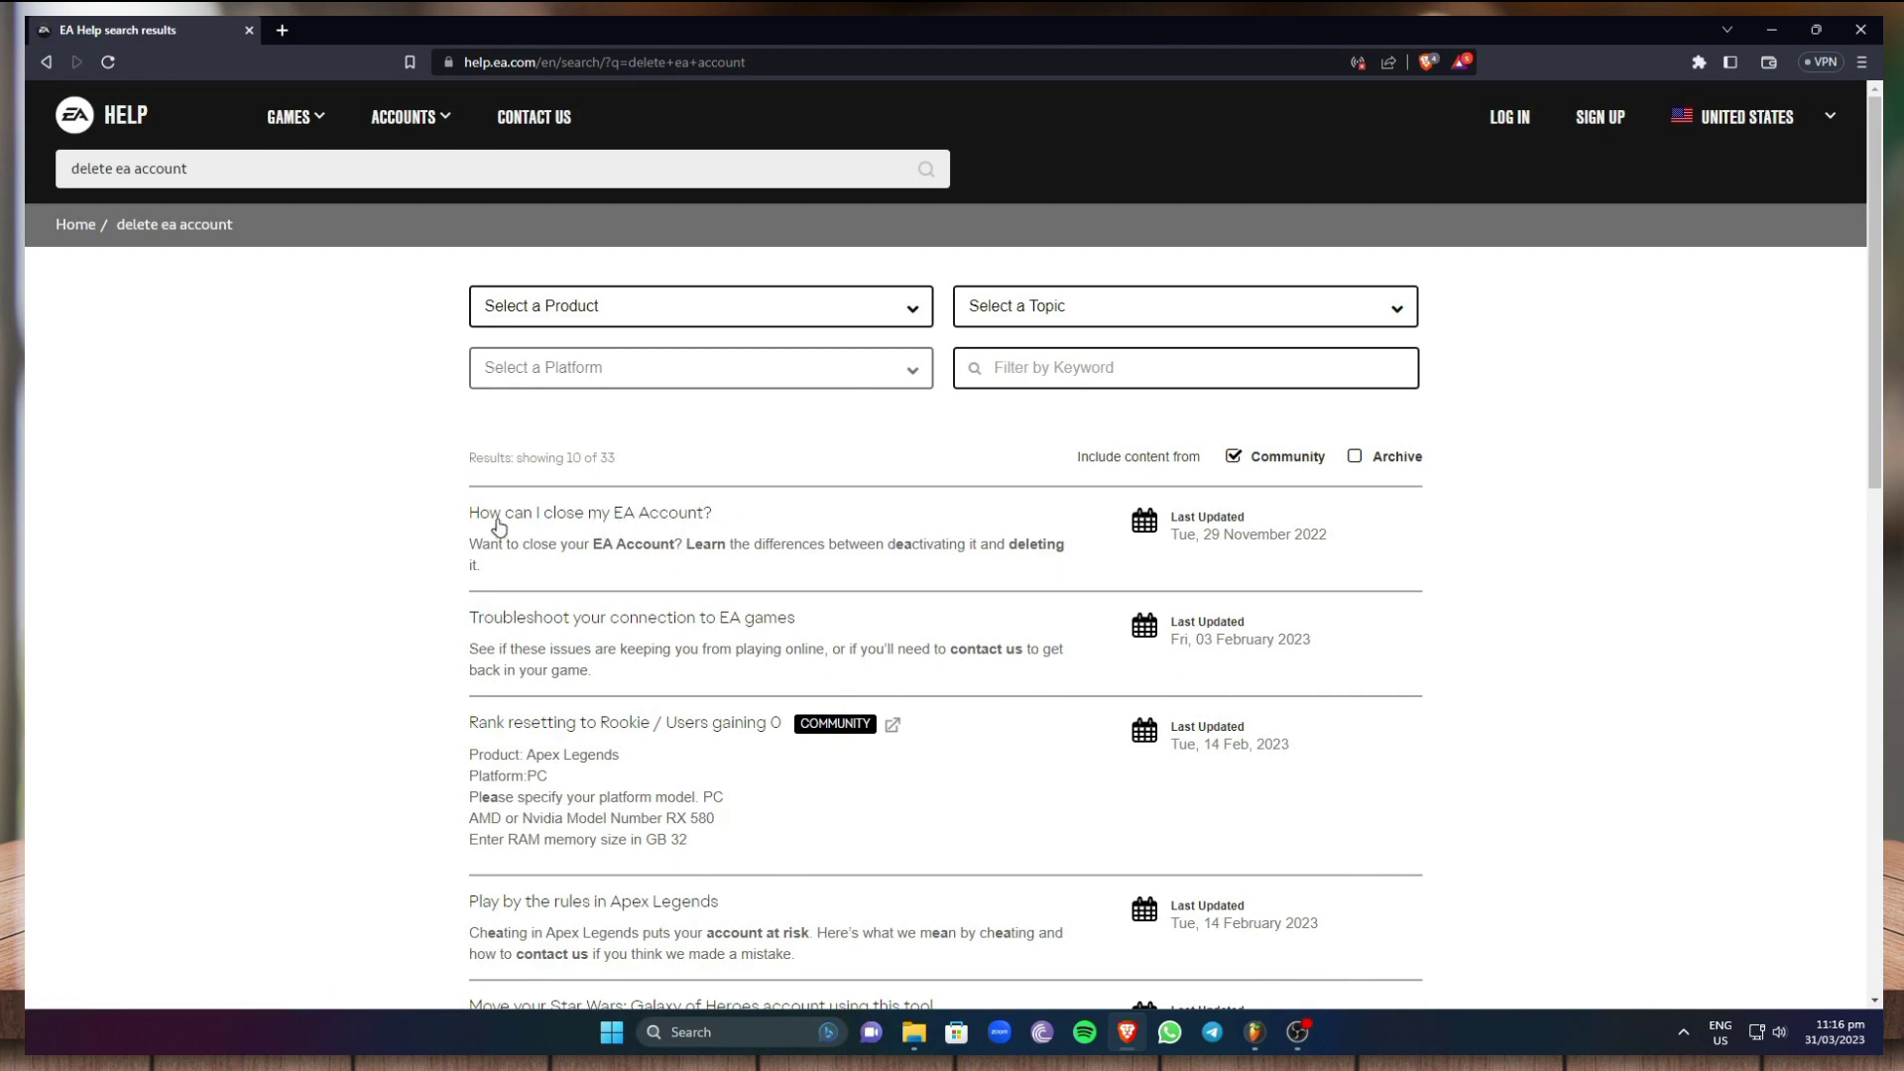
left_click(658, 529)
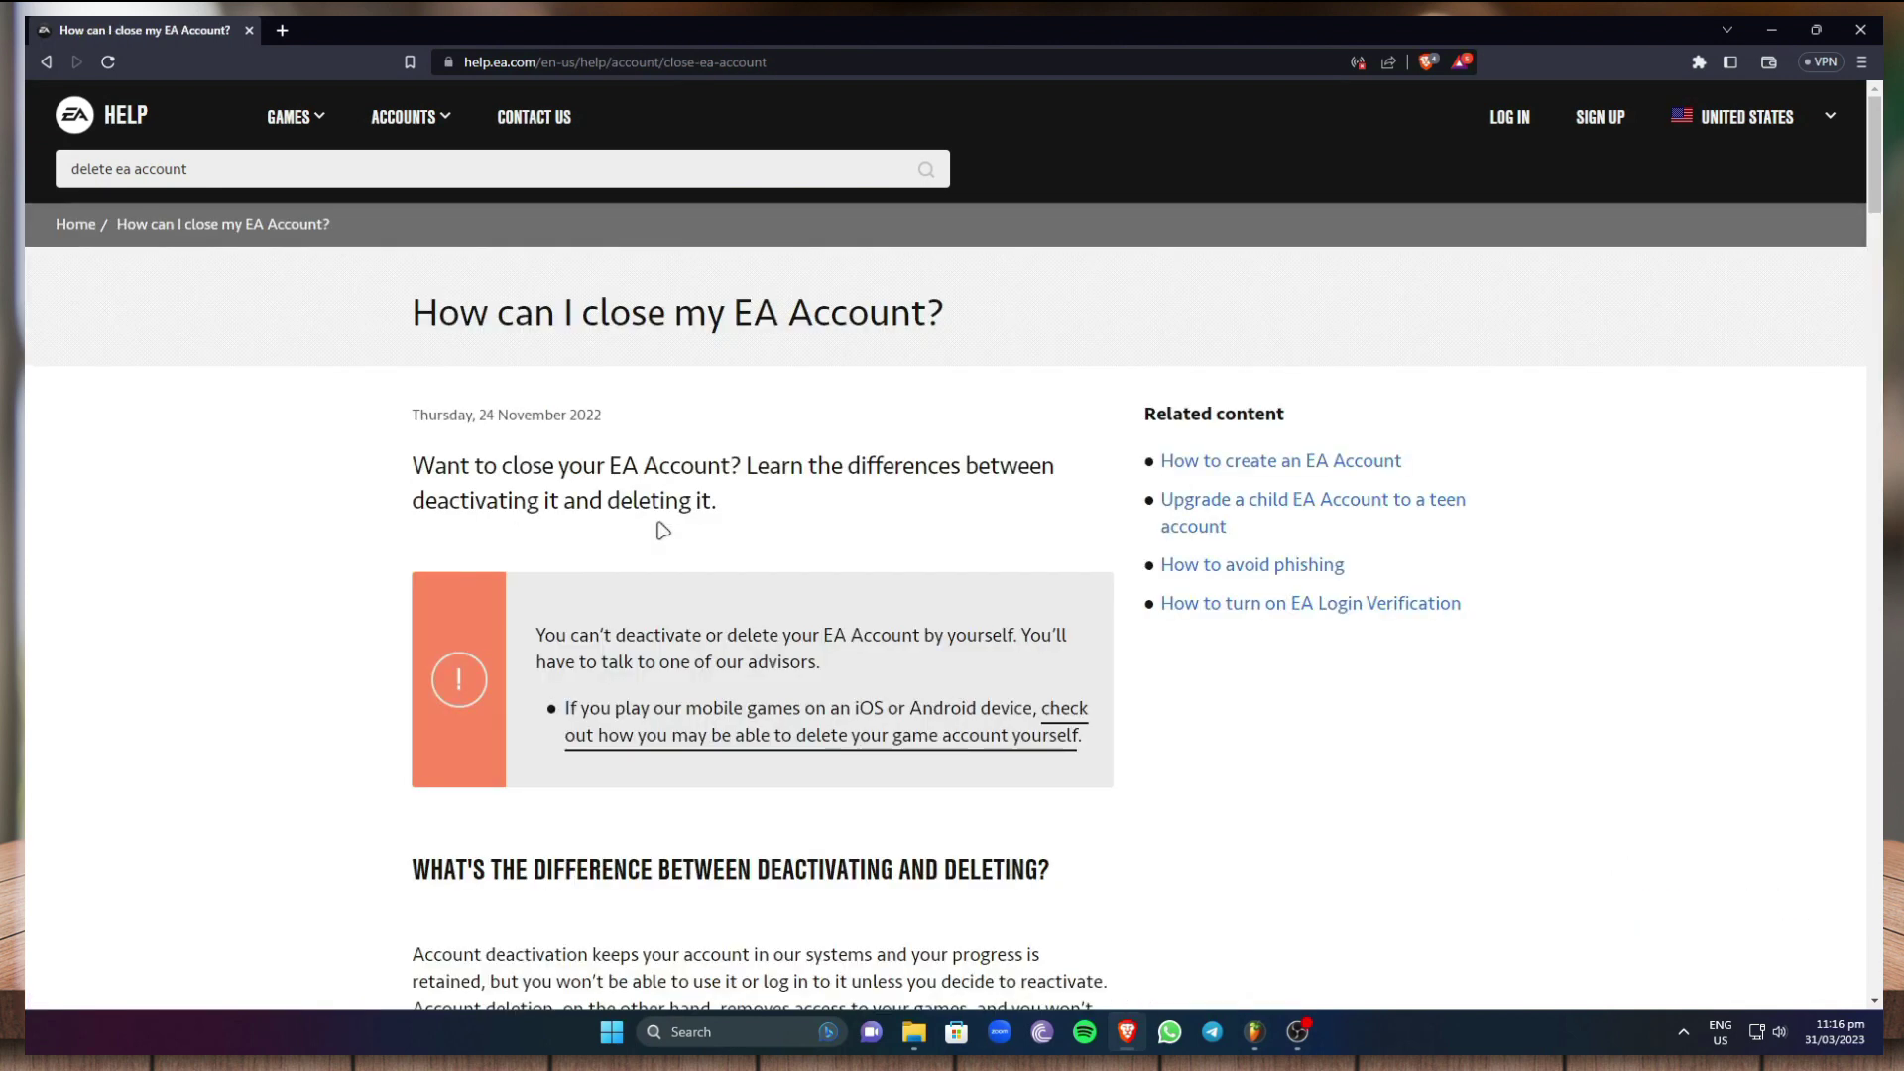
- Read the article's sections on deactivating versus deleting an account, mobile account deletion and restoring deleted accounts
scroll(662, 529, "down", 3)
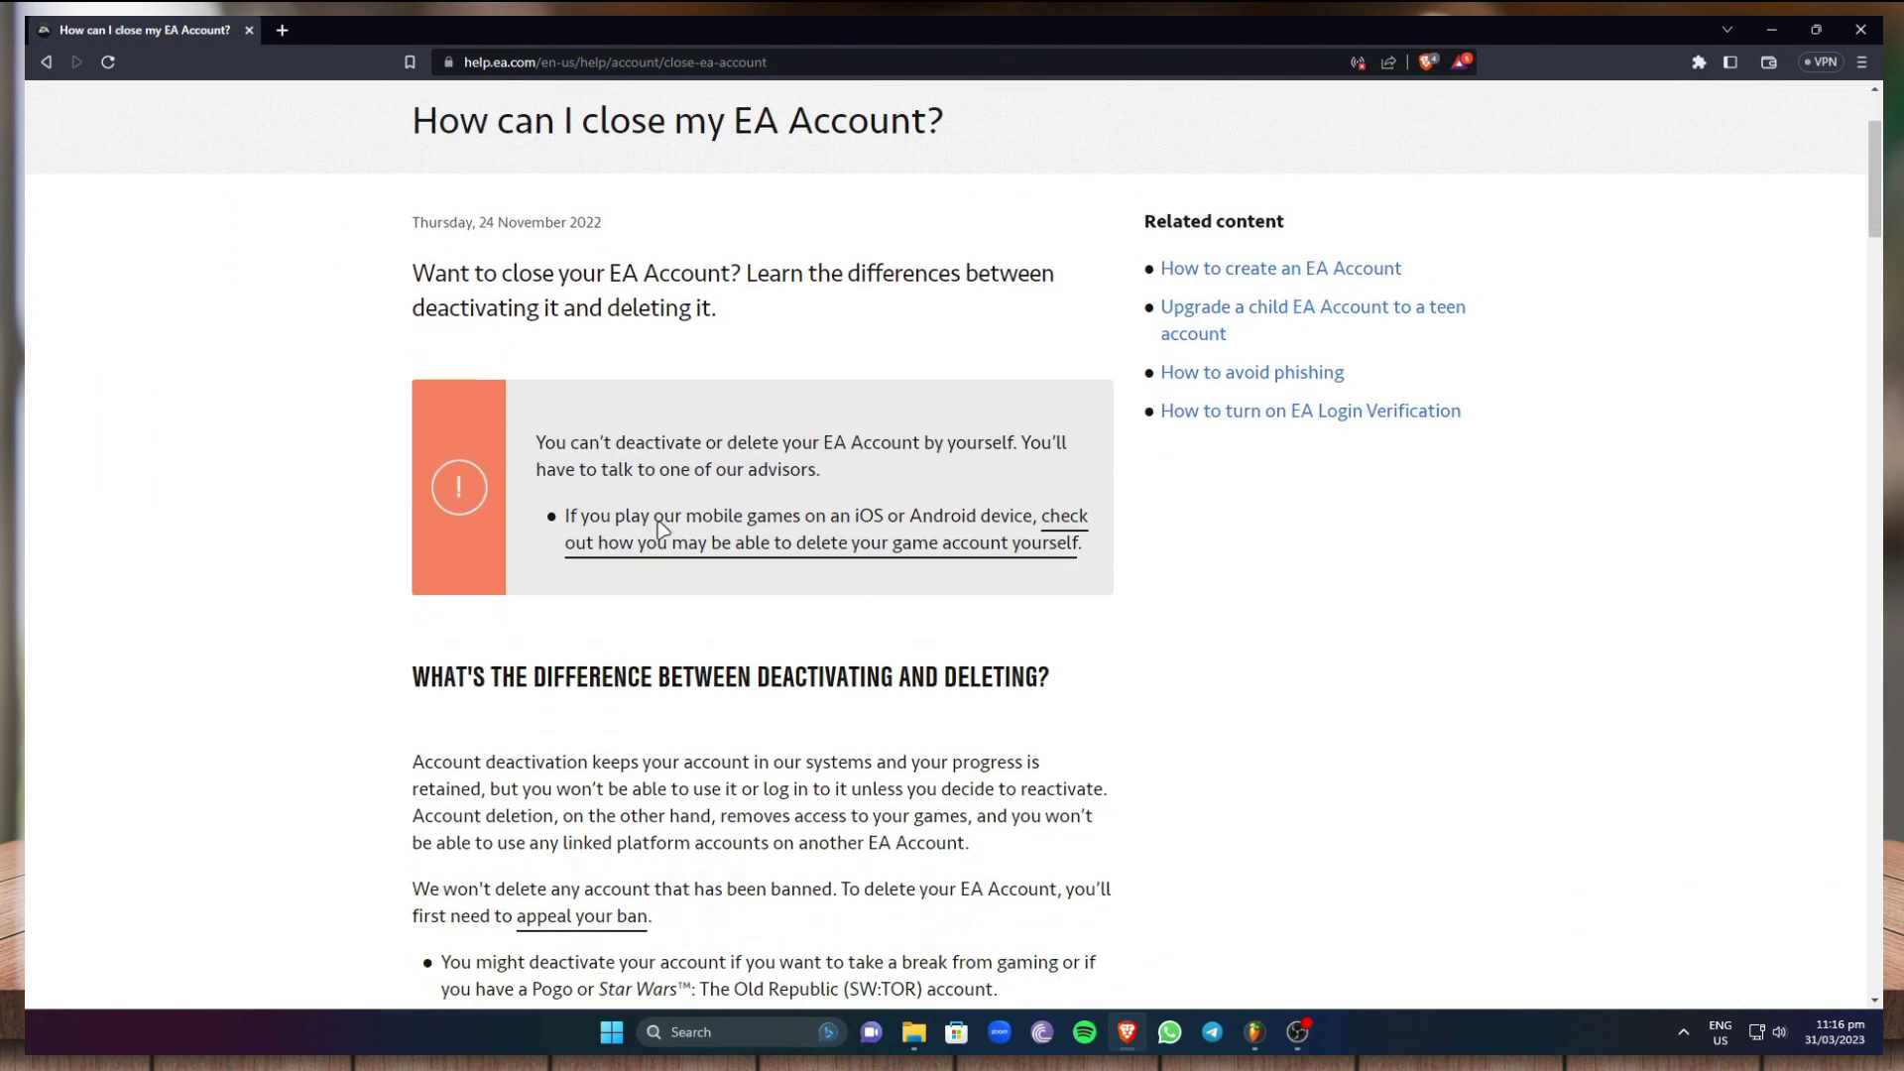
scroll(694, 531, "down", 1)
left_click_drag(760, 484, 1041, 480)
left_click(1159, 490)
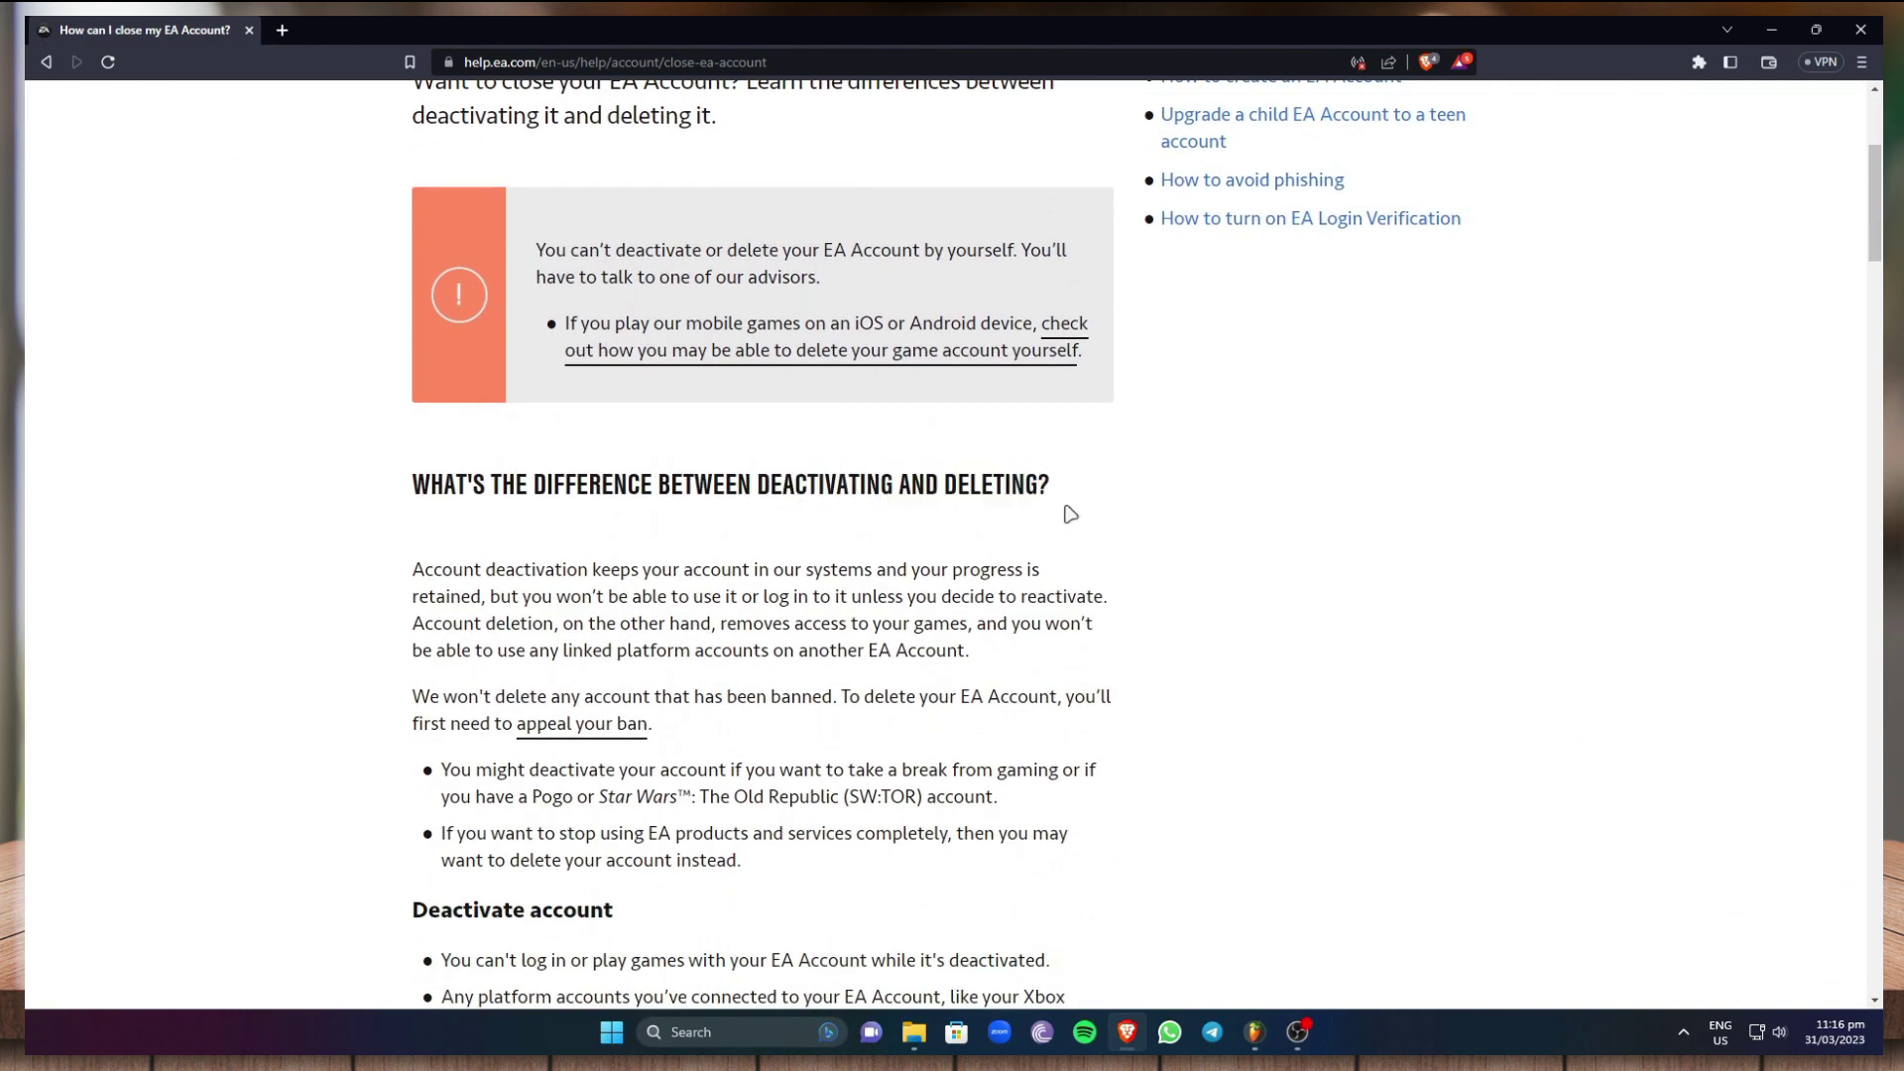
scroll(910, 528, "down", 2)
scroll(764, 511, "down", 4)
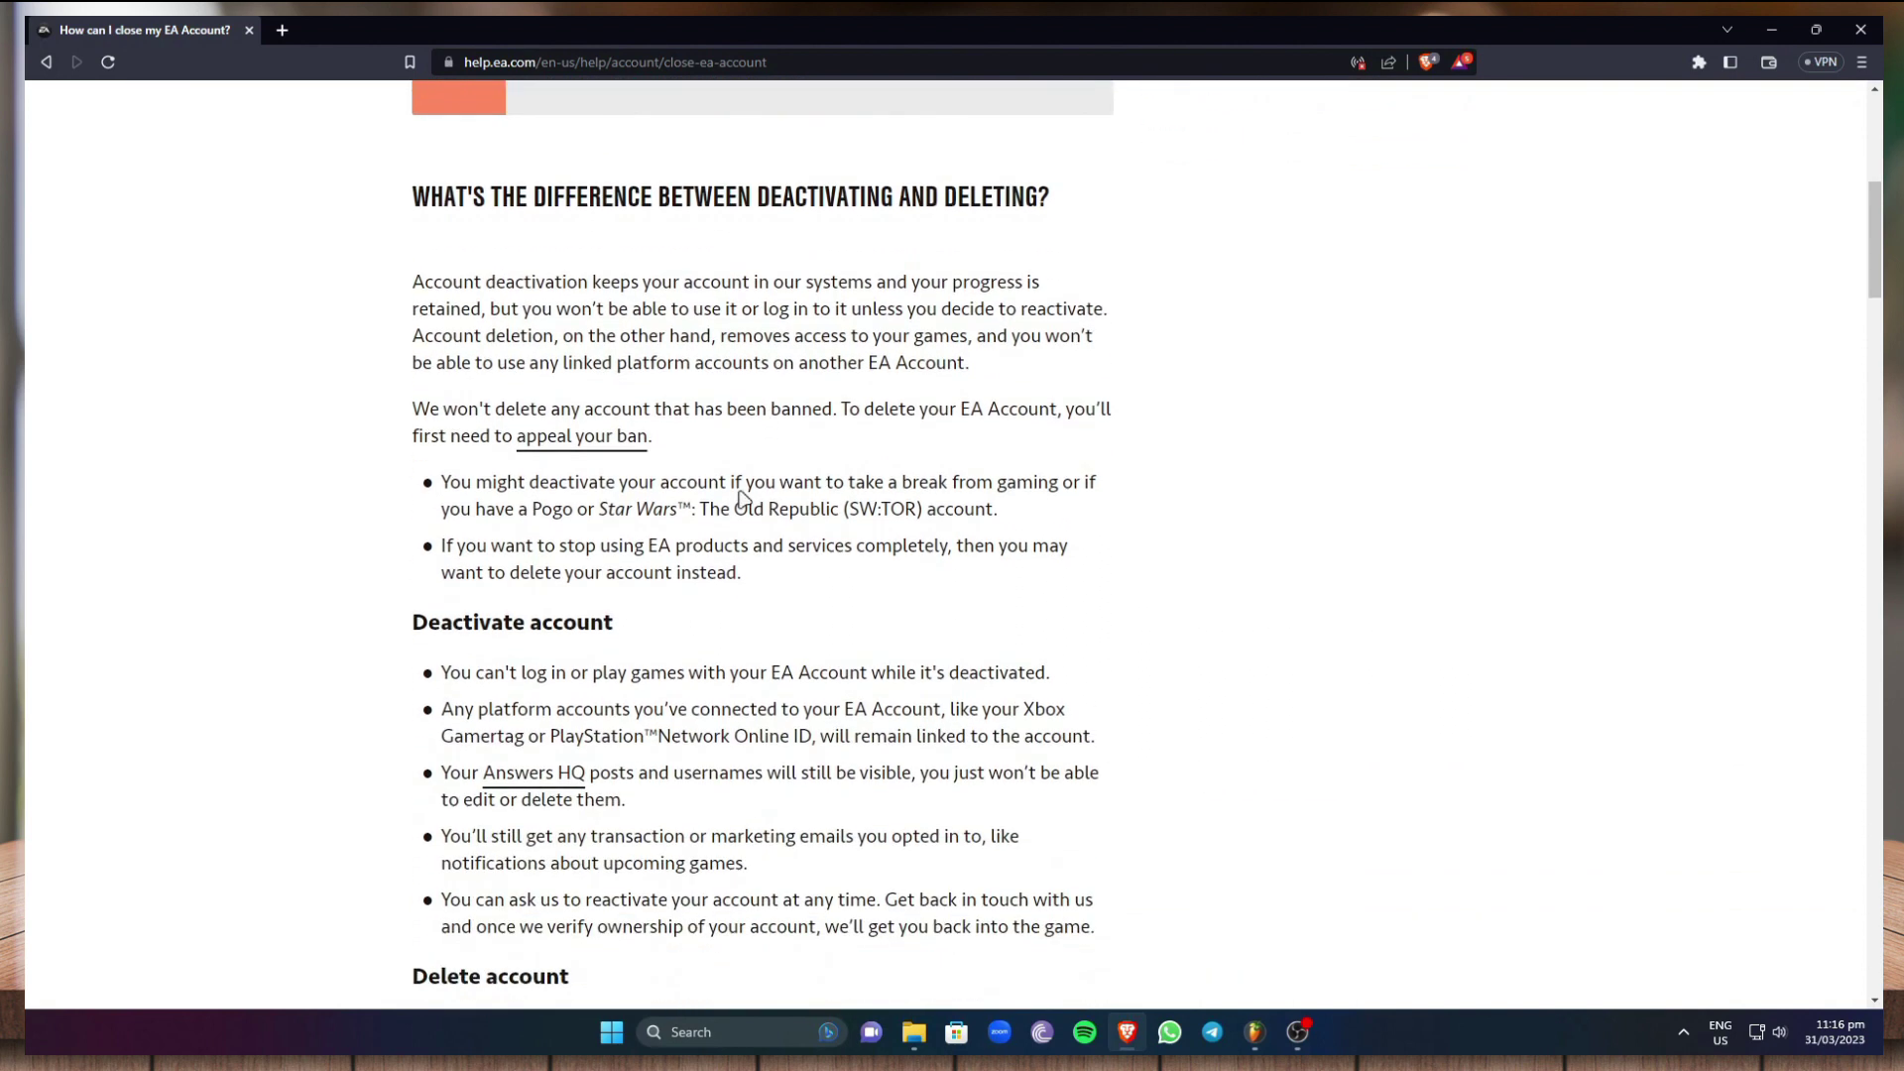
scroll(743, 499, "down", 1)
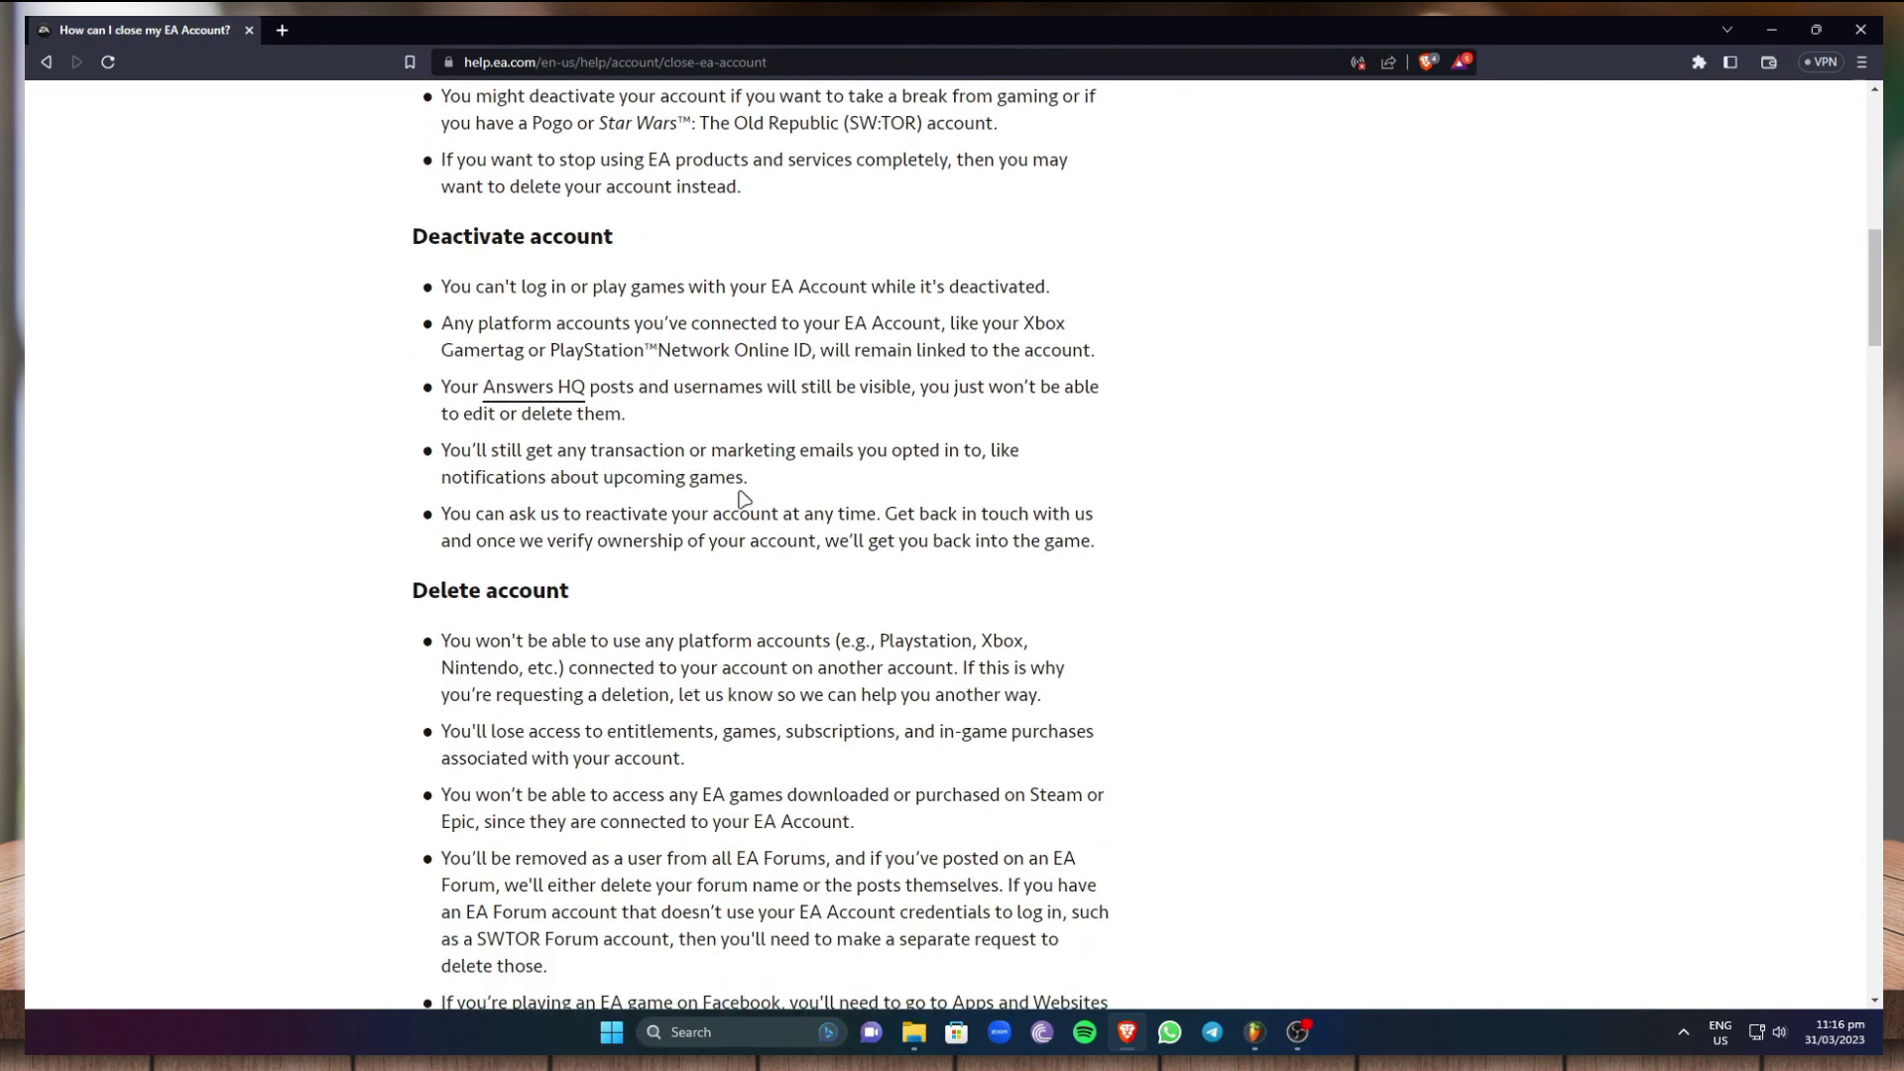
scroll(743, 499, "down", 1)
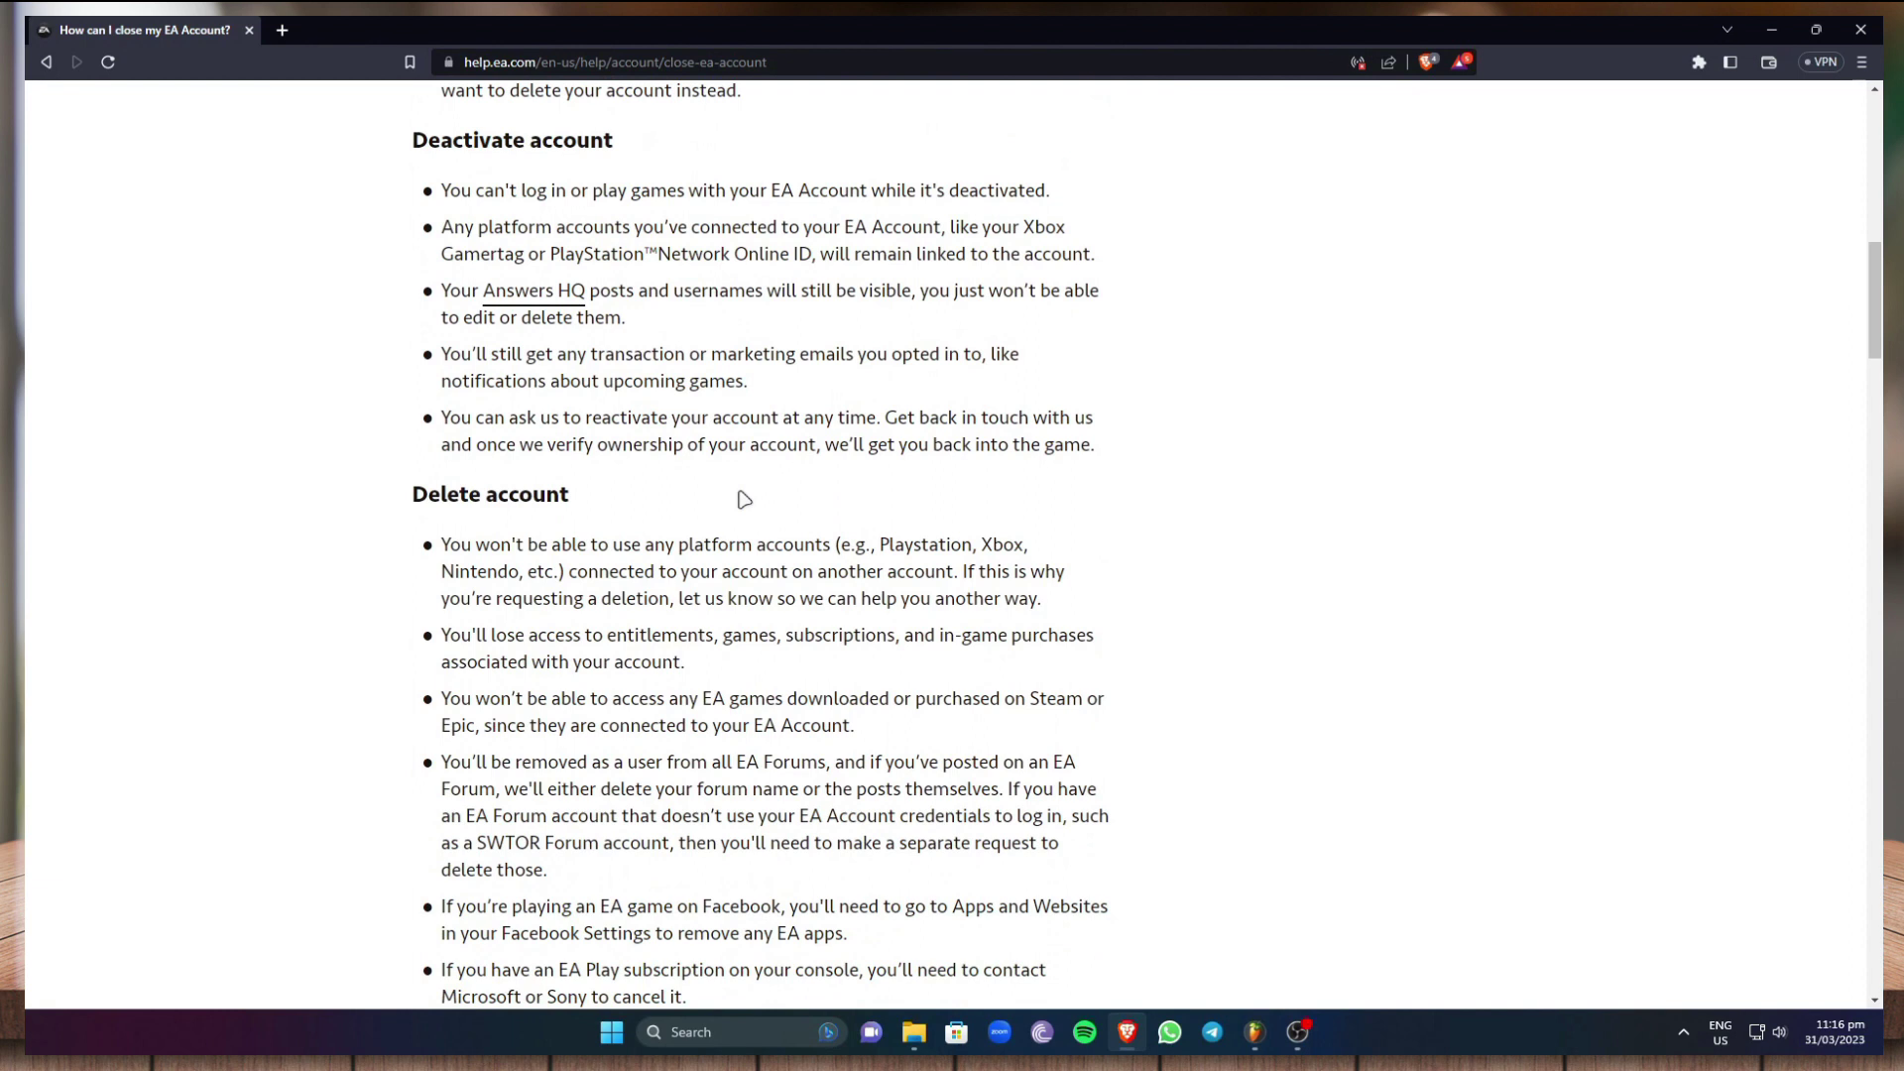
scroll(744, 499, "down", 9)
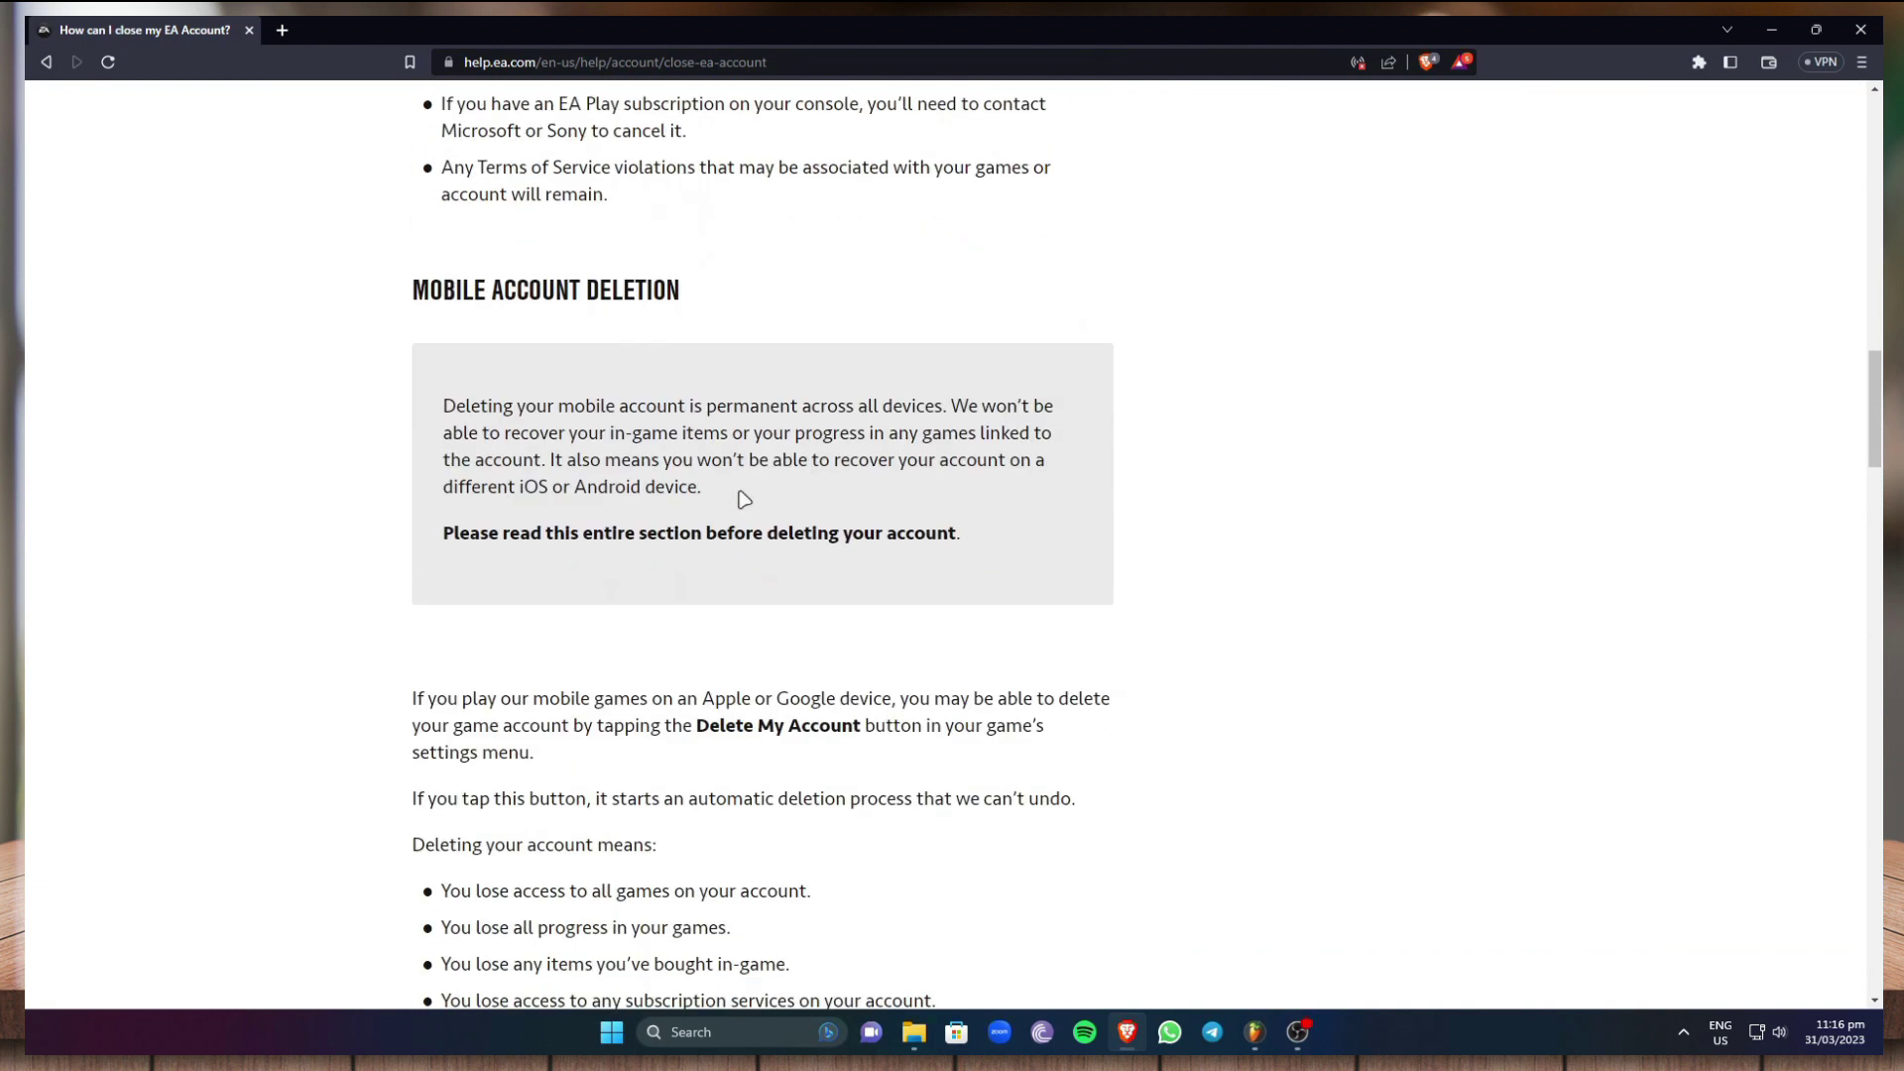
scroll(744, 499, "down", 14)
scroll(746, 507, "down", 20)
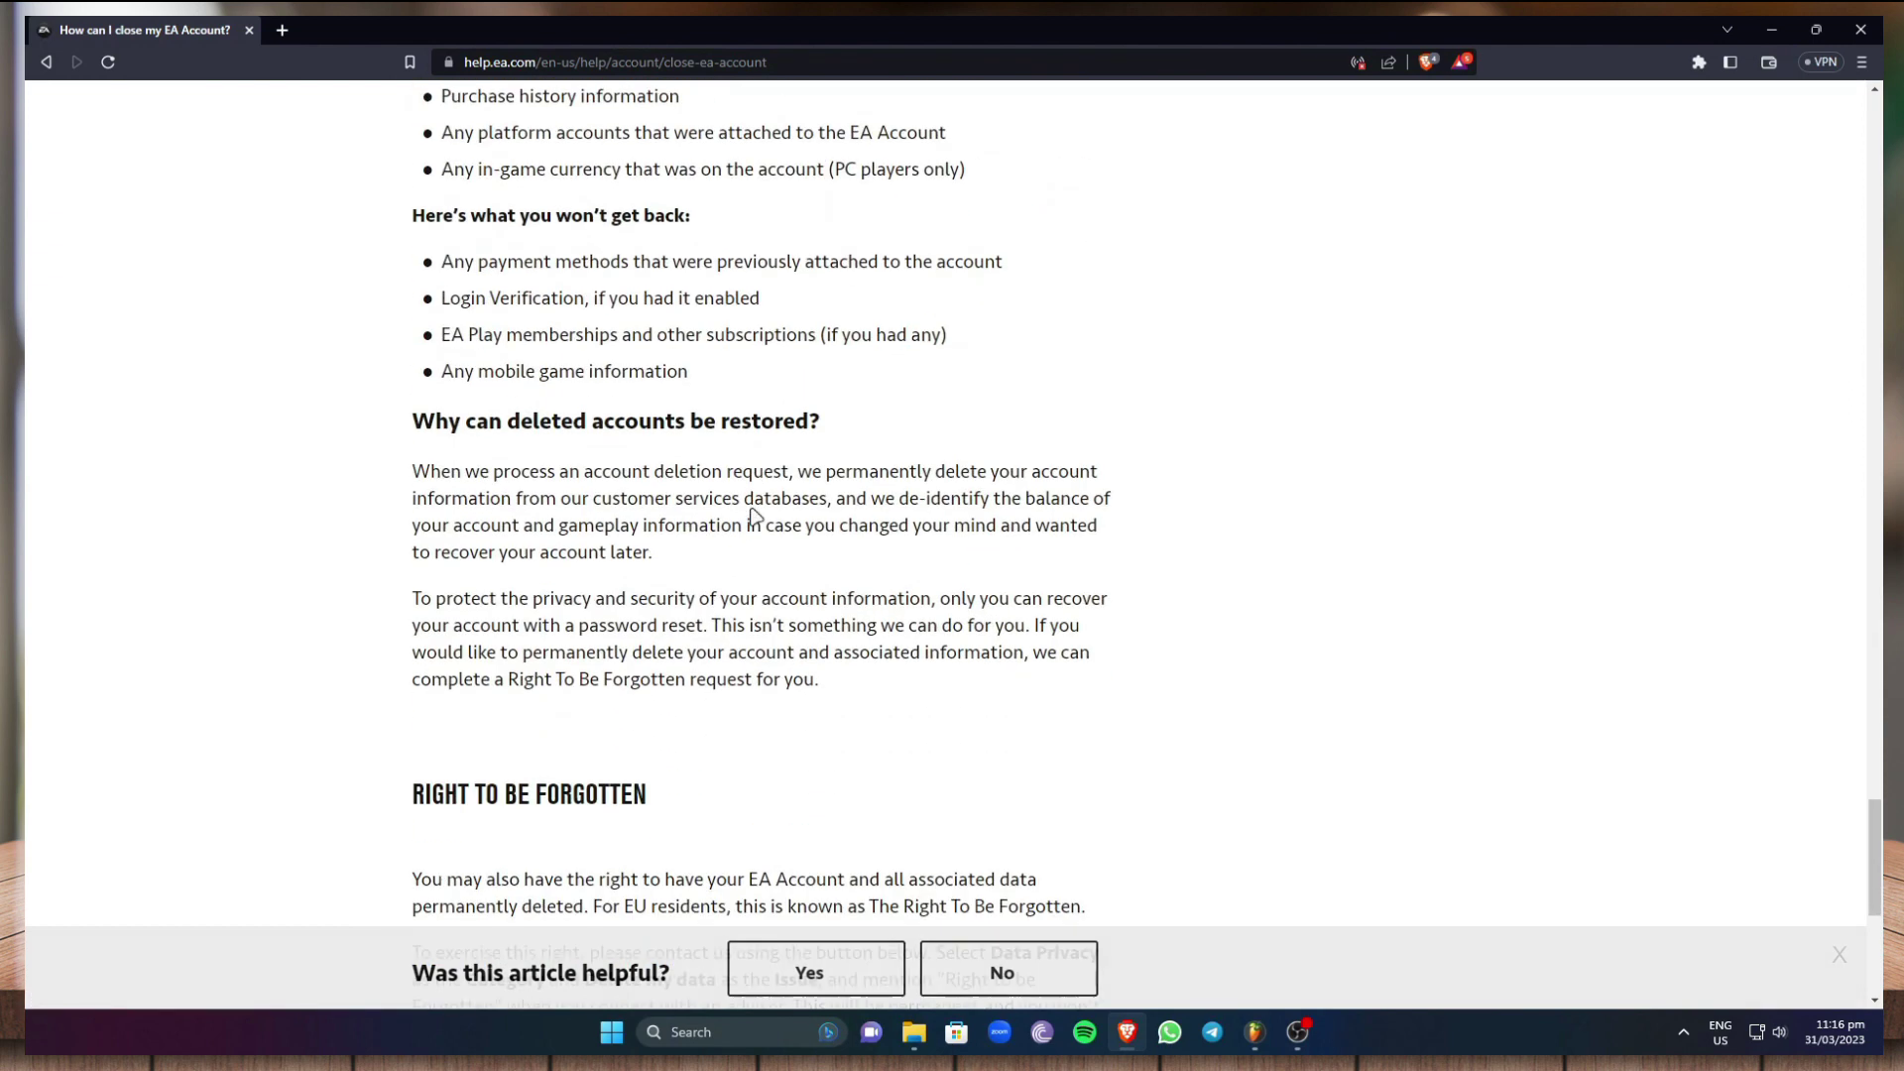
- Open the EA contact form from the article, find "origin" and choose Origin as the service and PC as the platform
scroll(754, 515, "down", 6)
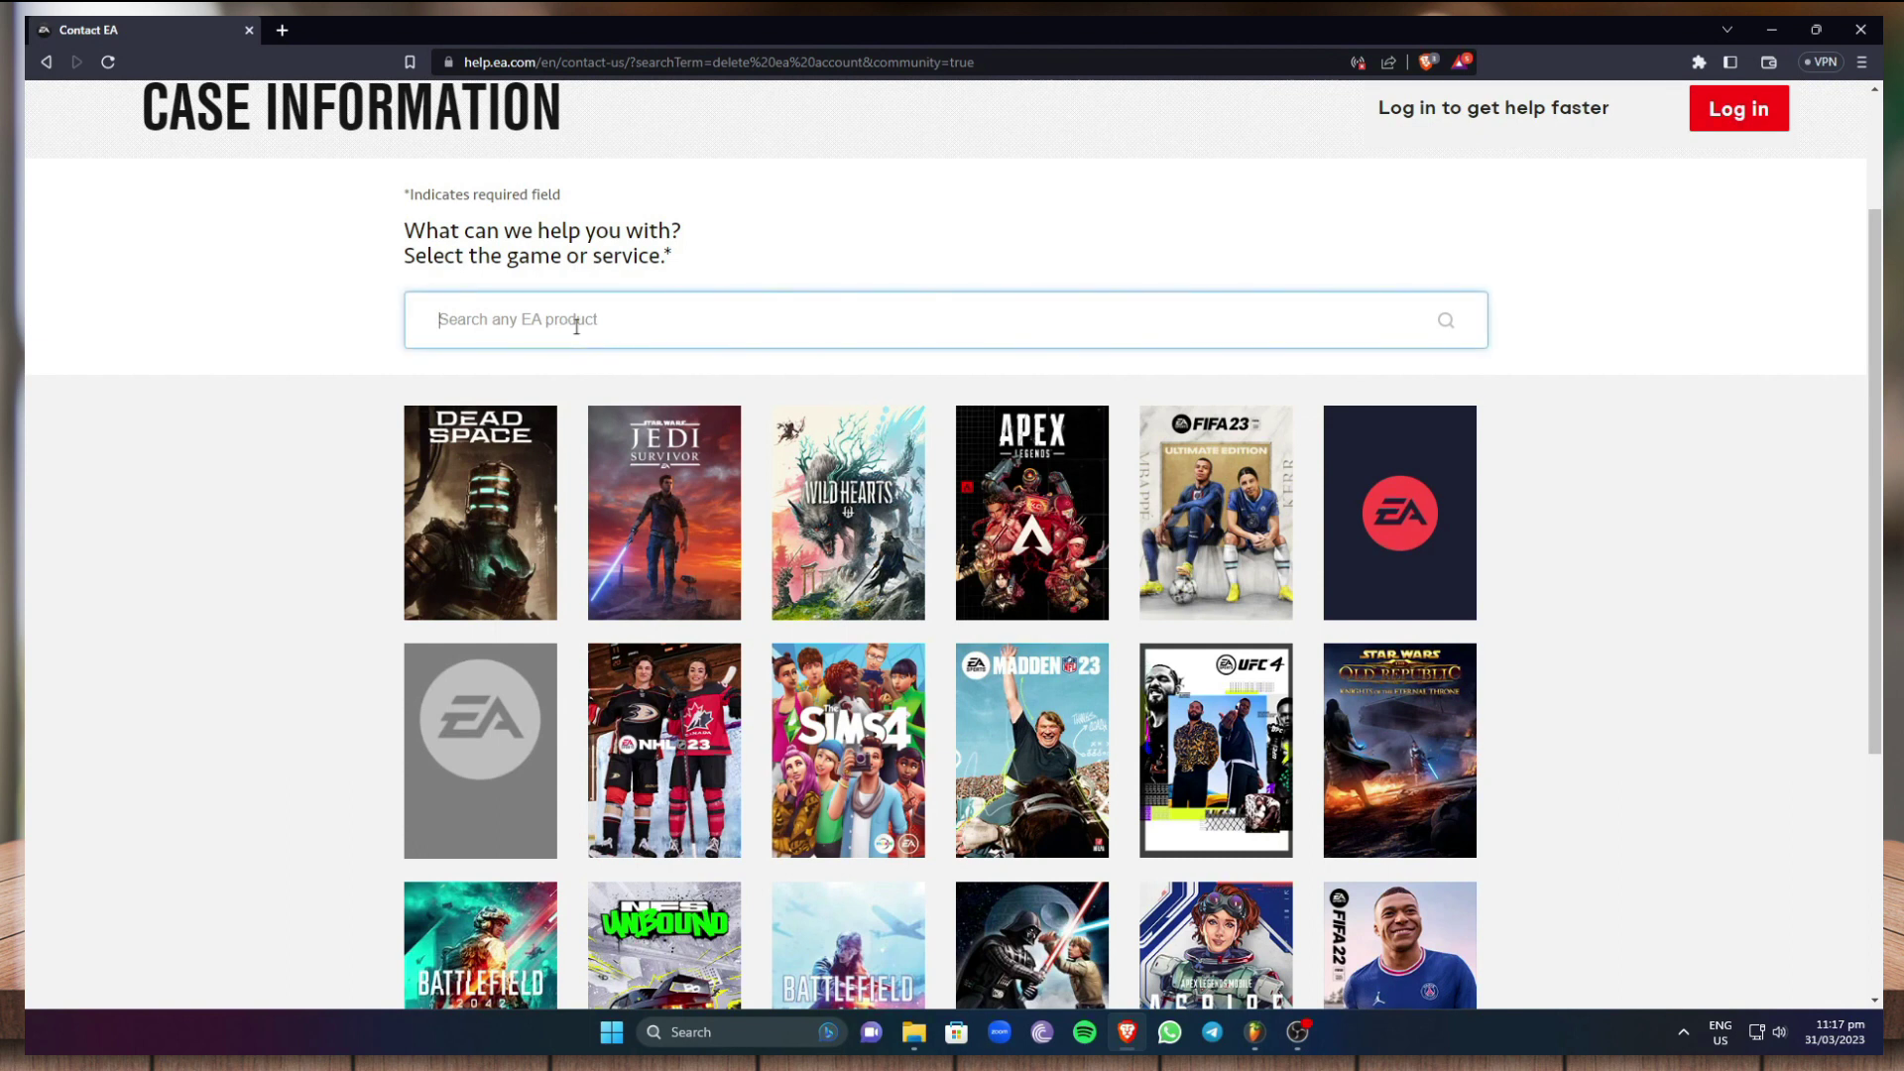
type("origin")
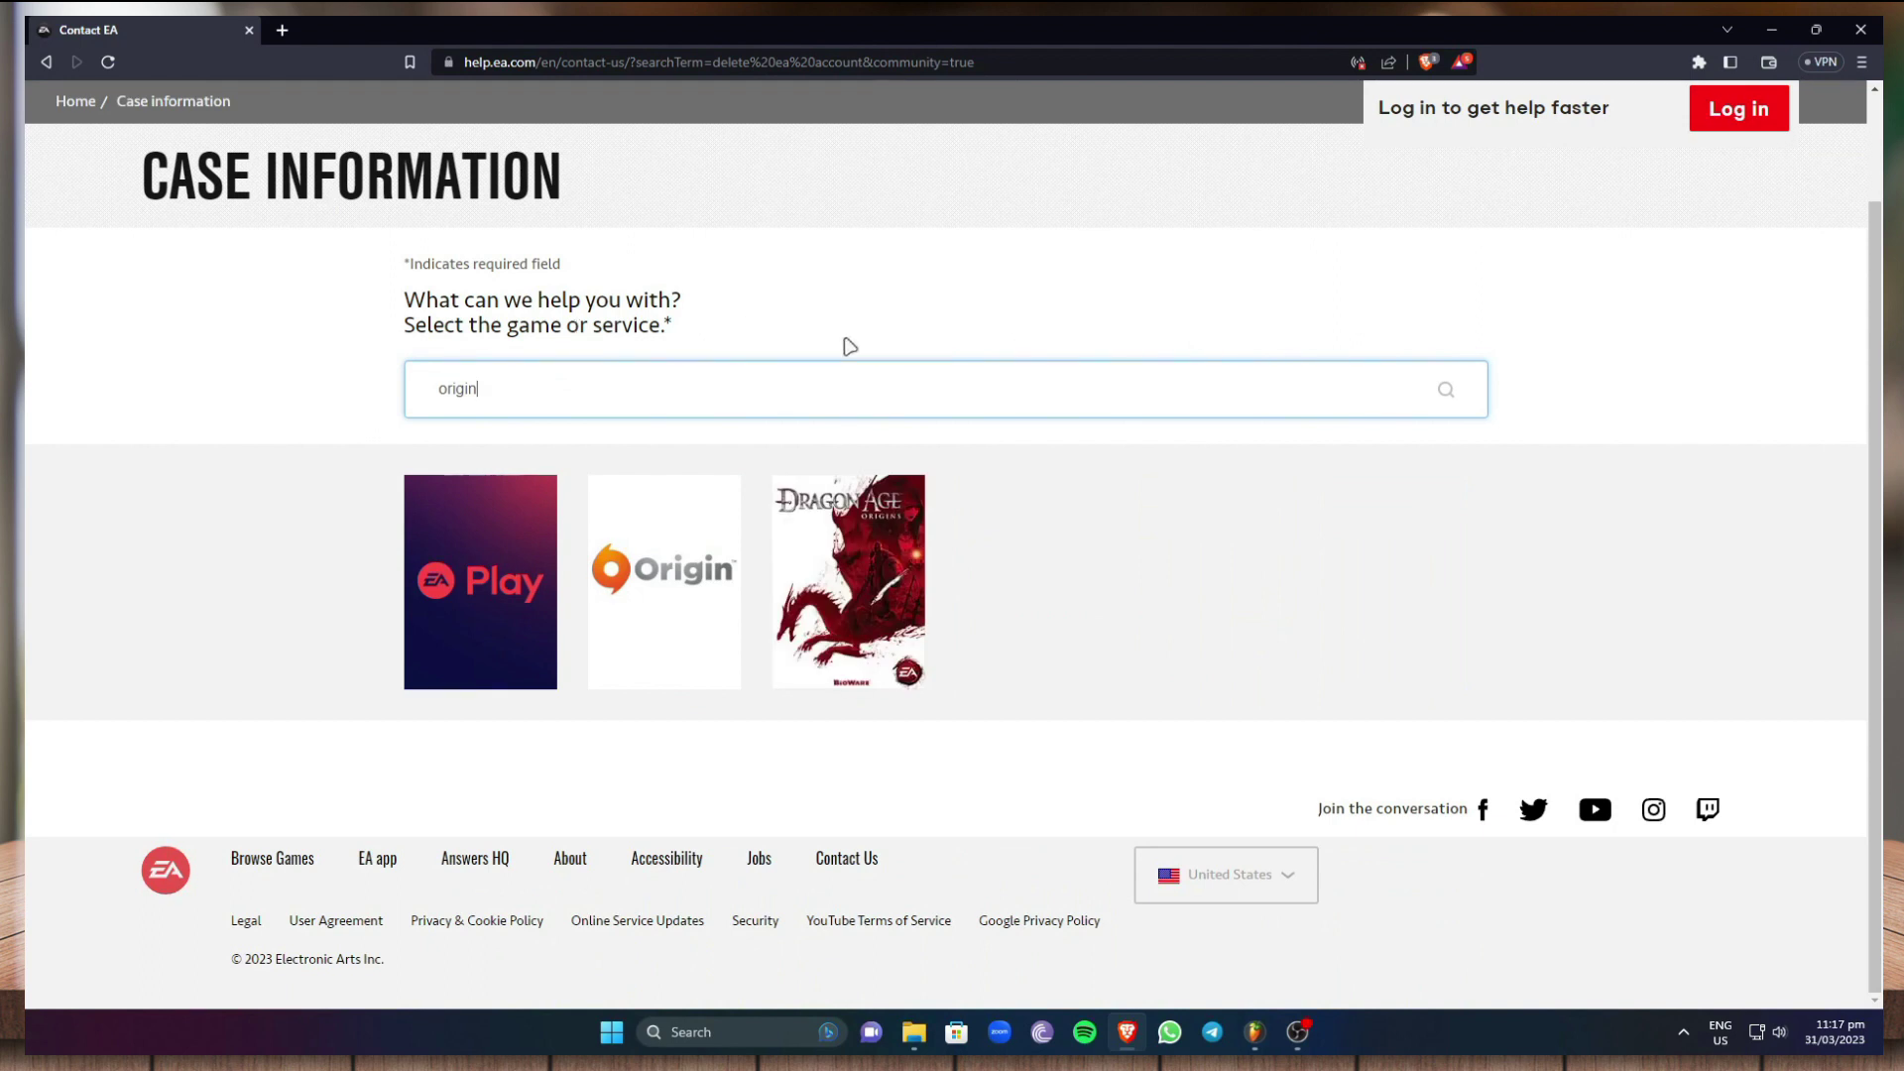
left_click(667, 584)
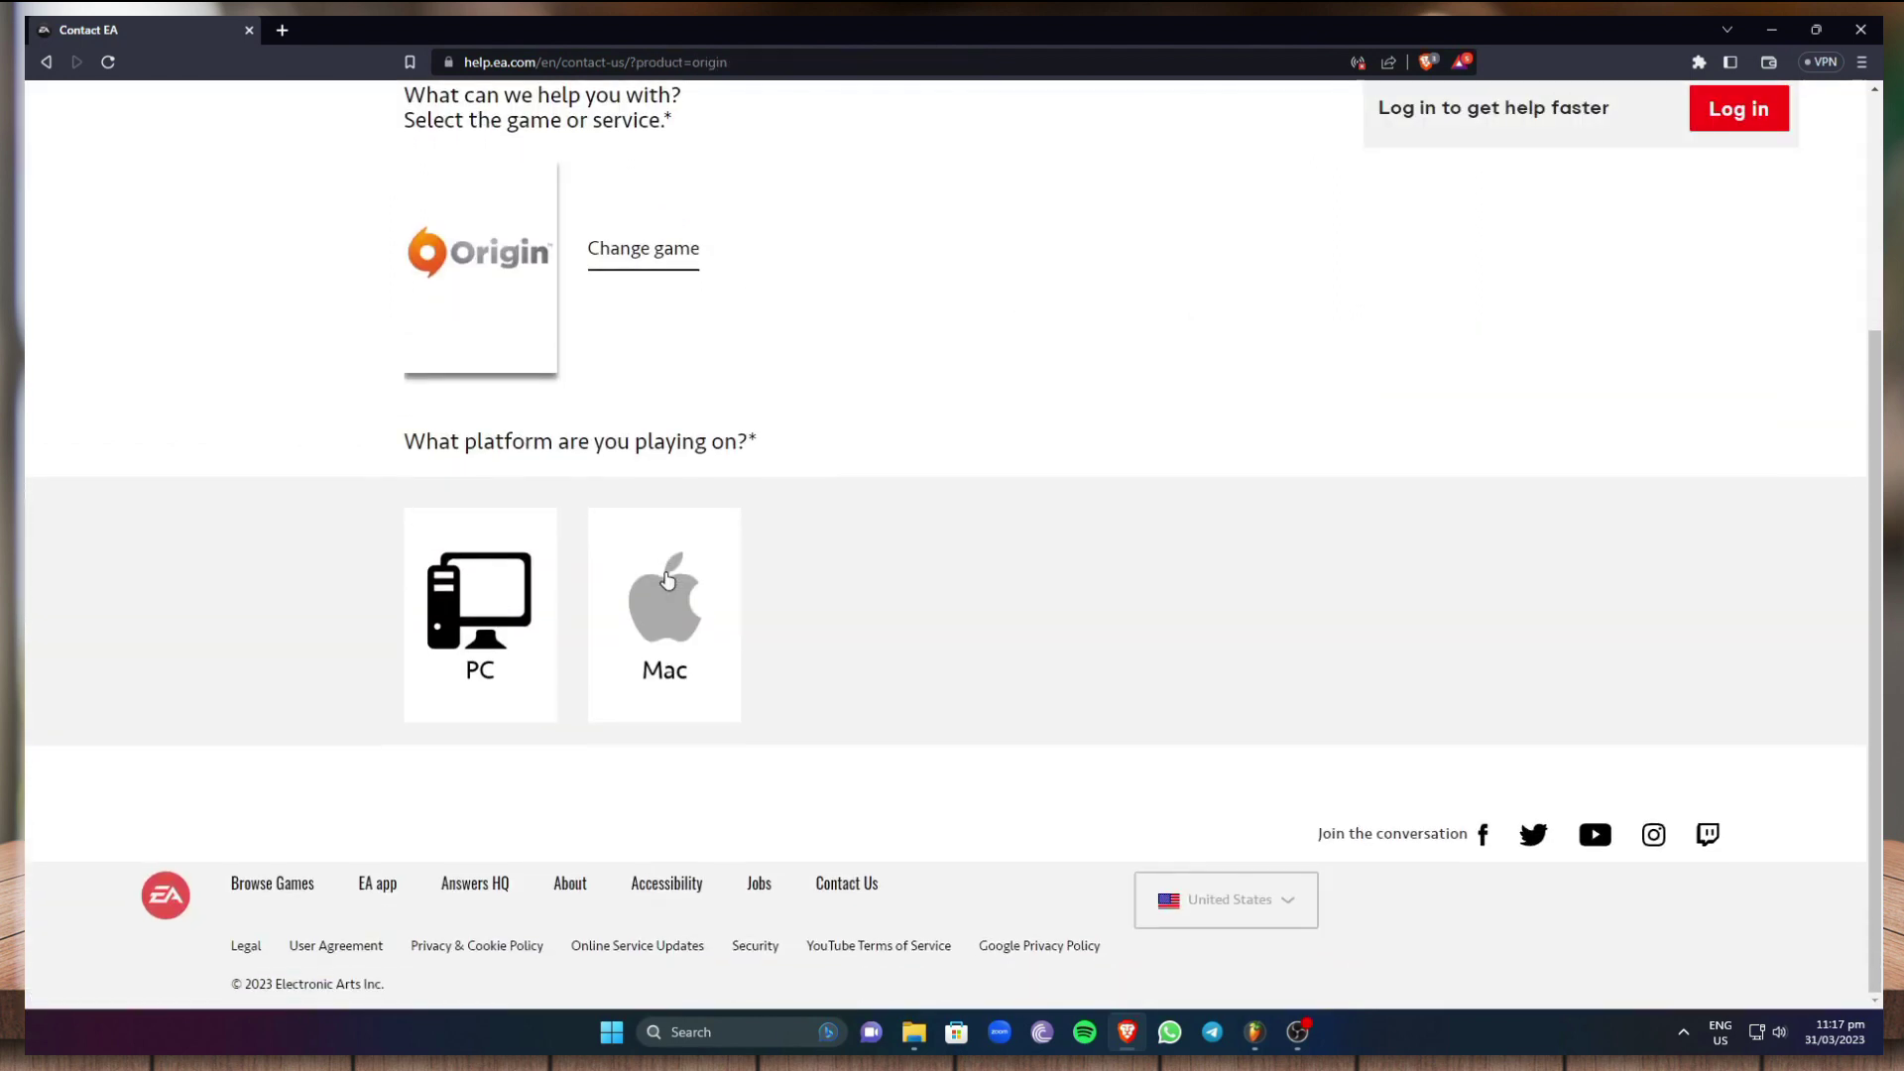
left_click(491, 621)
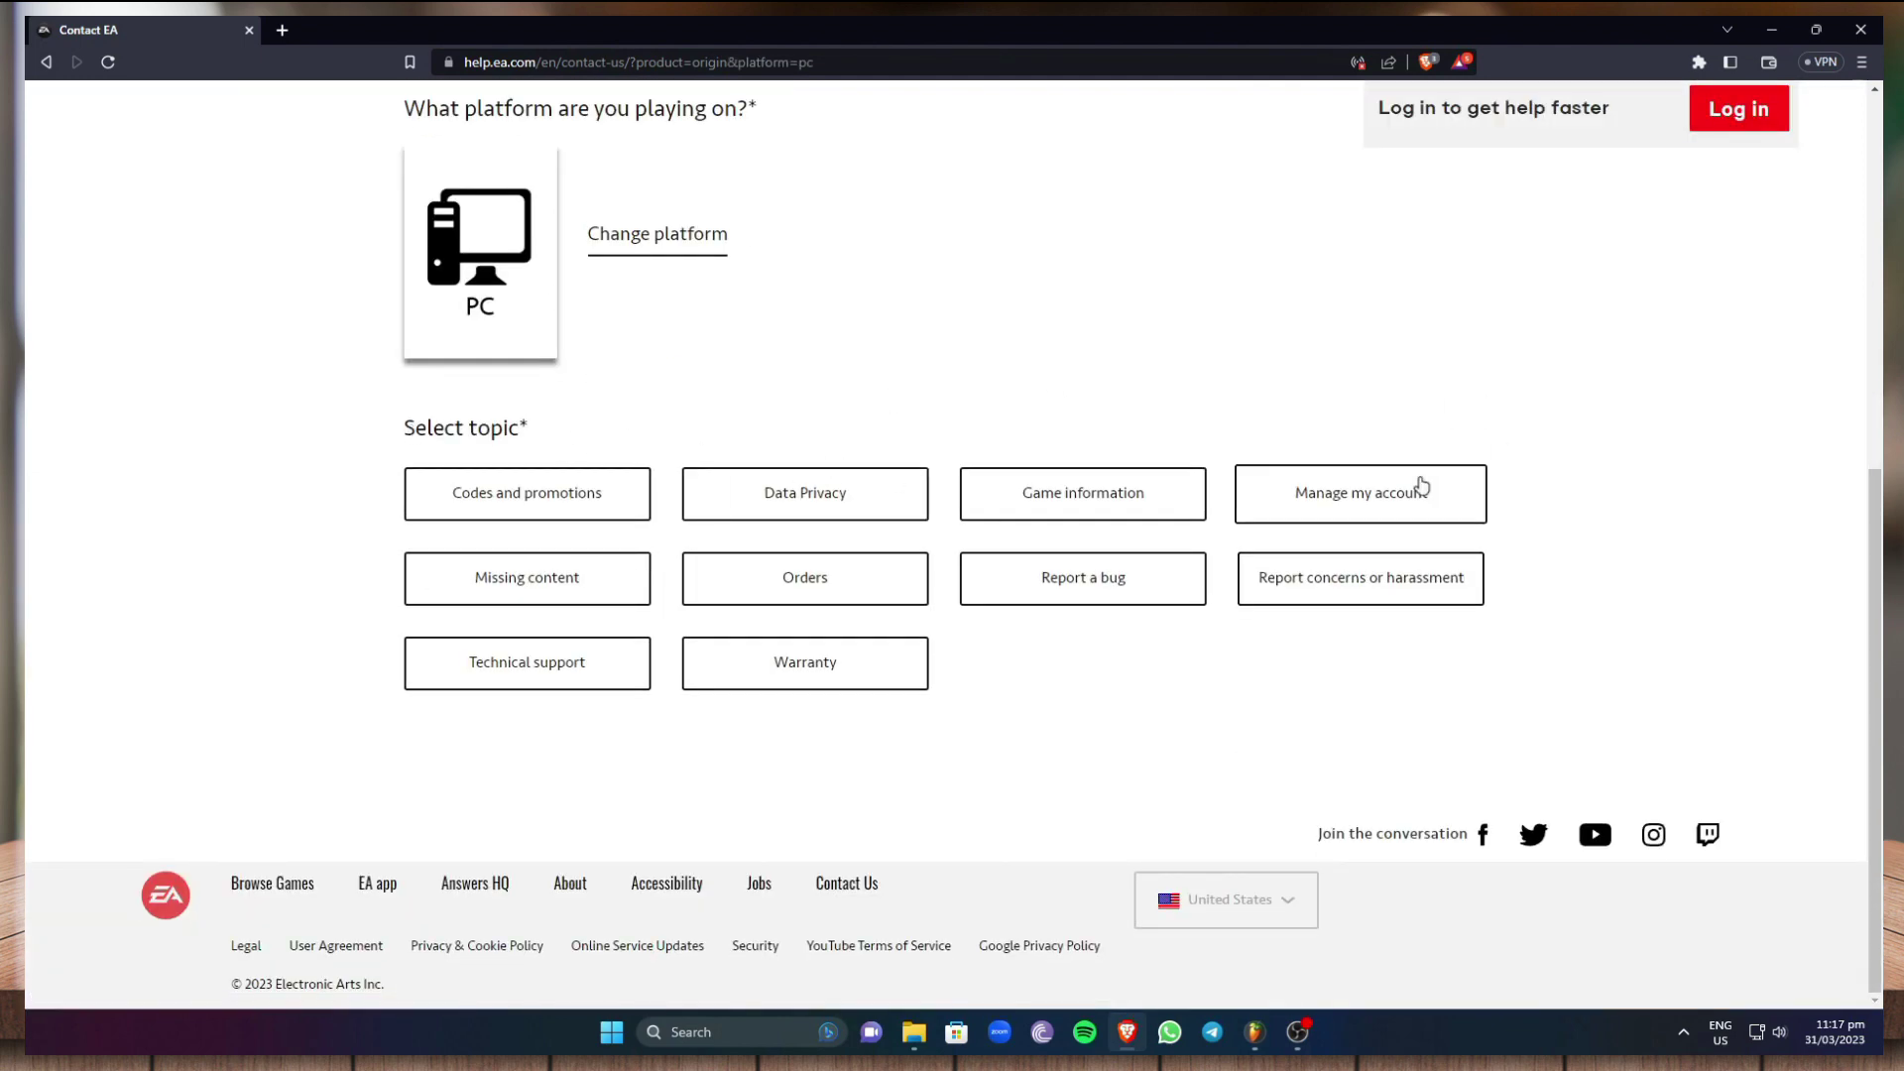
- Choose the topic "Manage my account" and the issue "Delete account", and continue to the contact options
left_click(1397, 504)
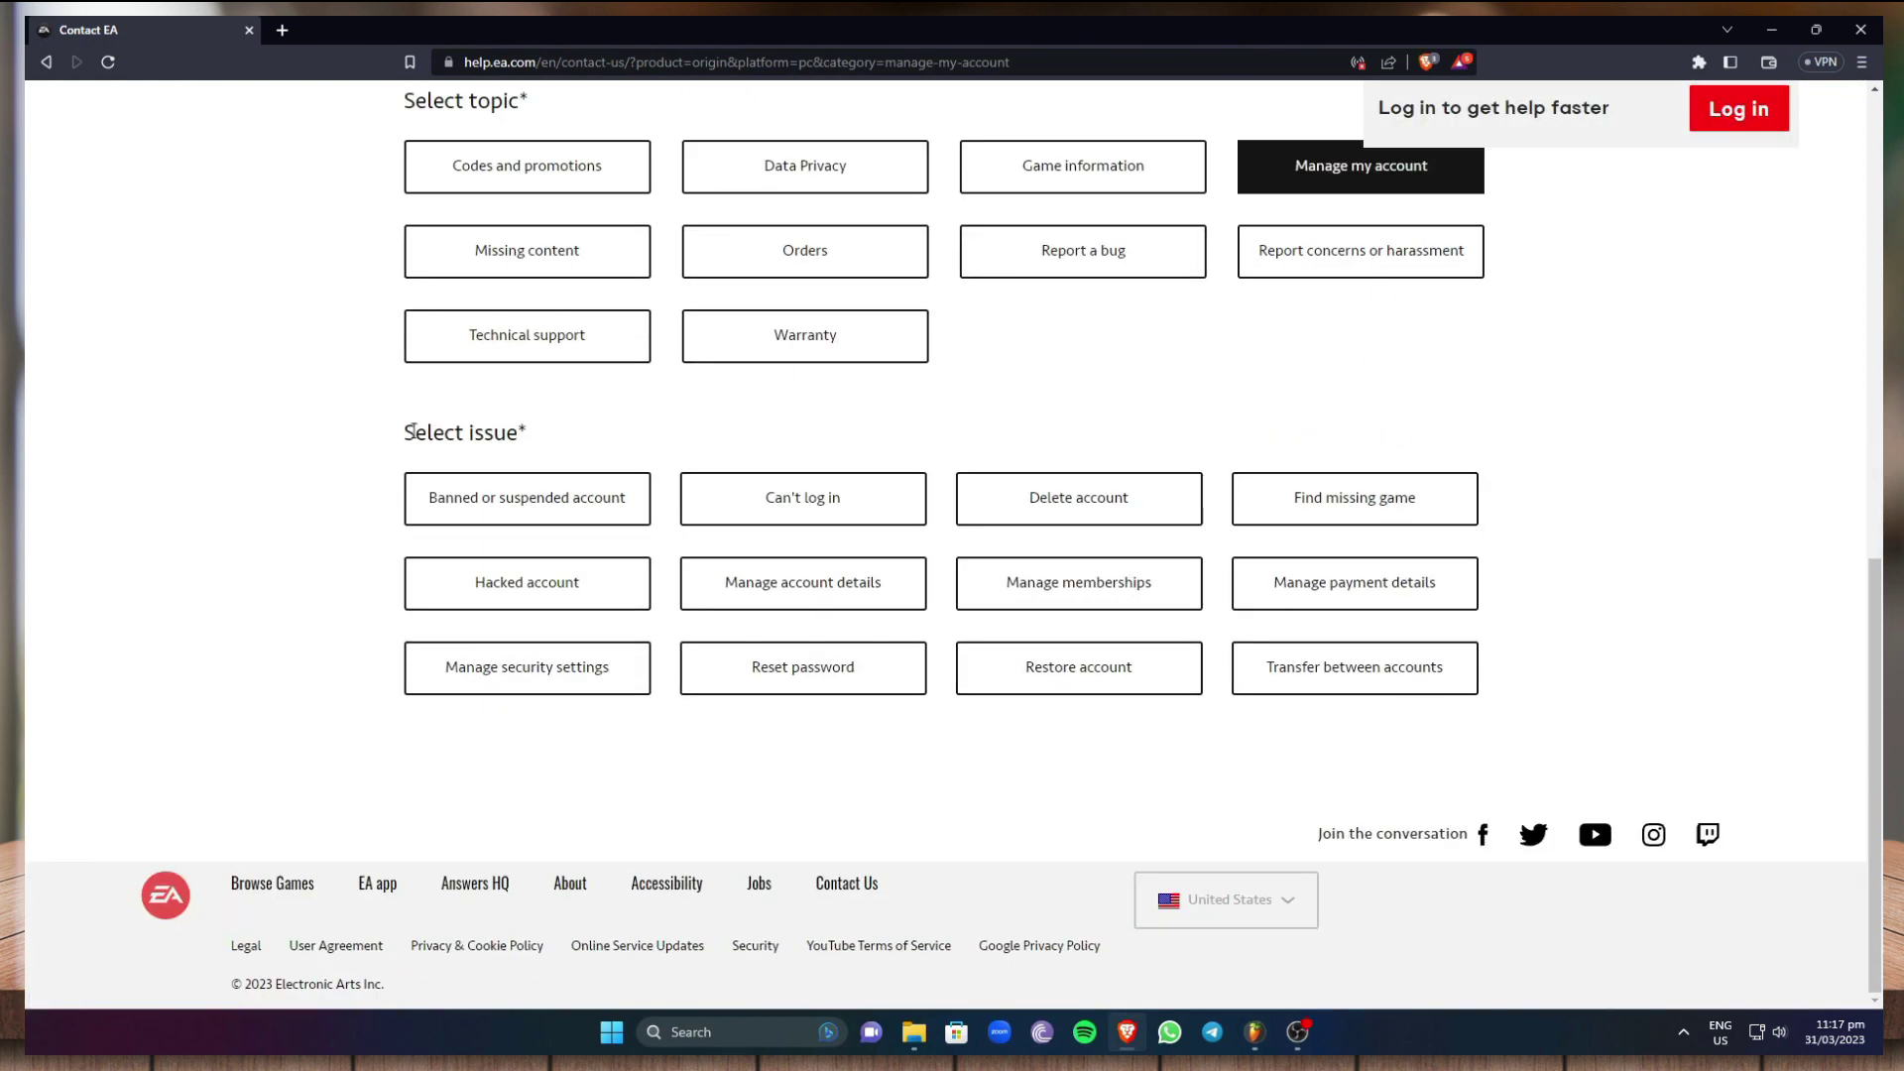
left_click(1098, 489)
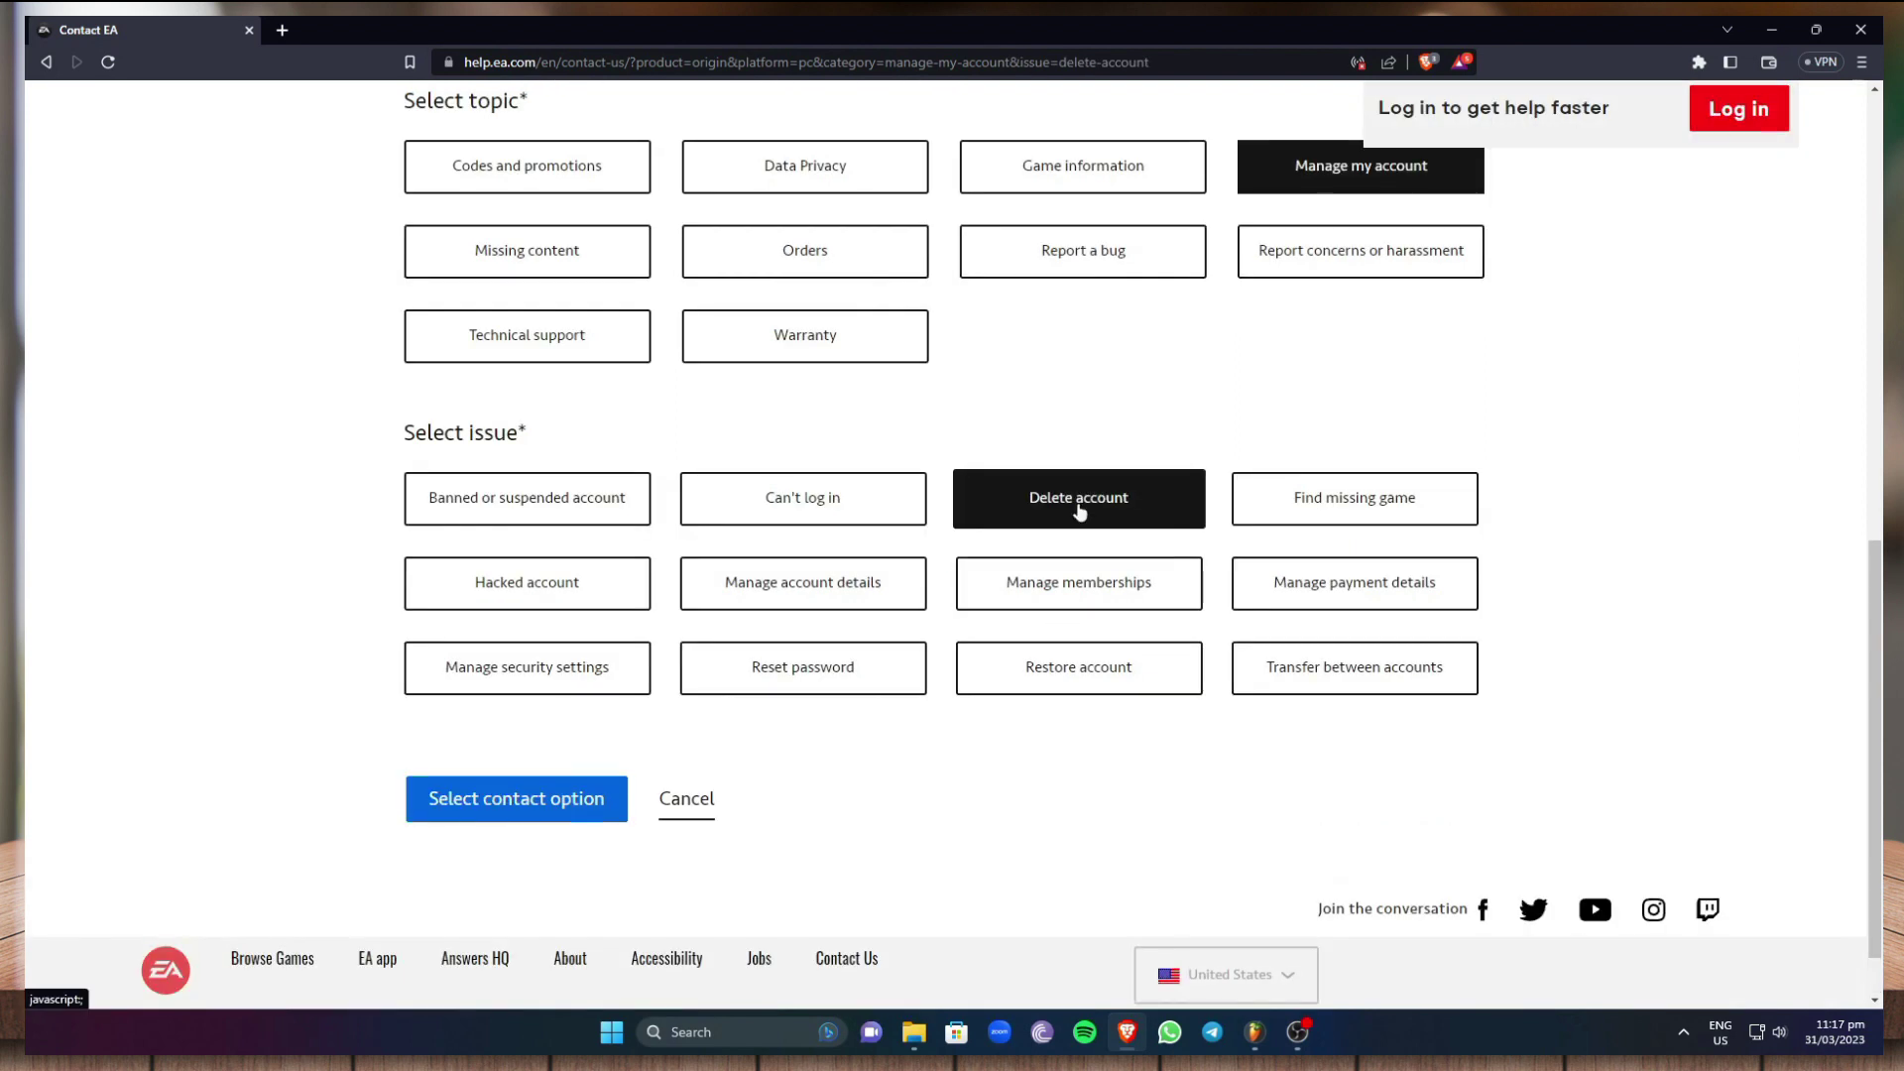
left_click(520, 807)
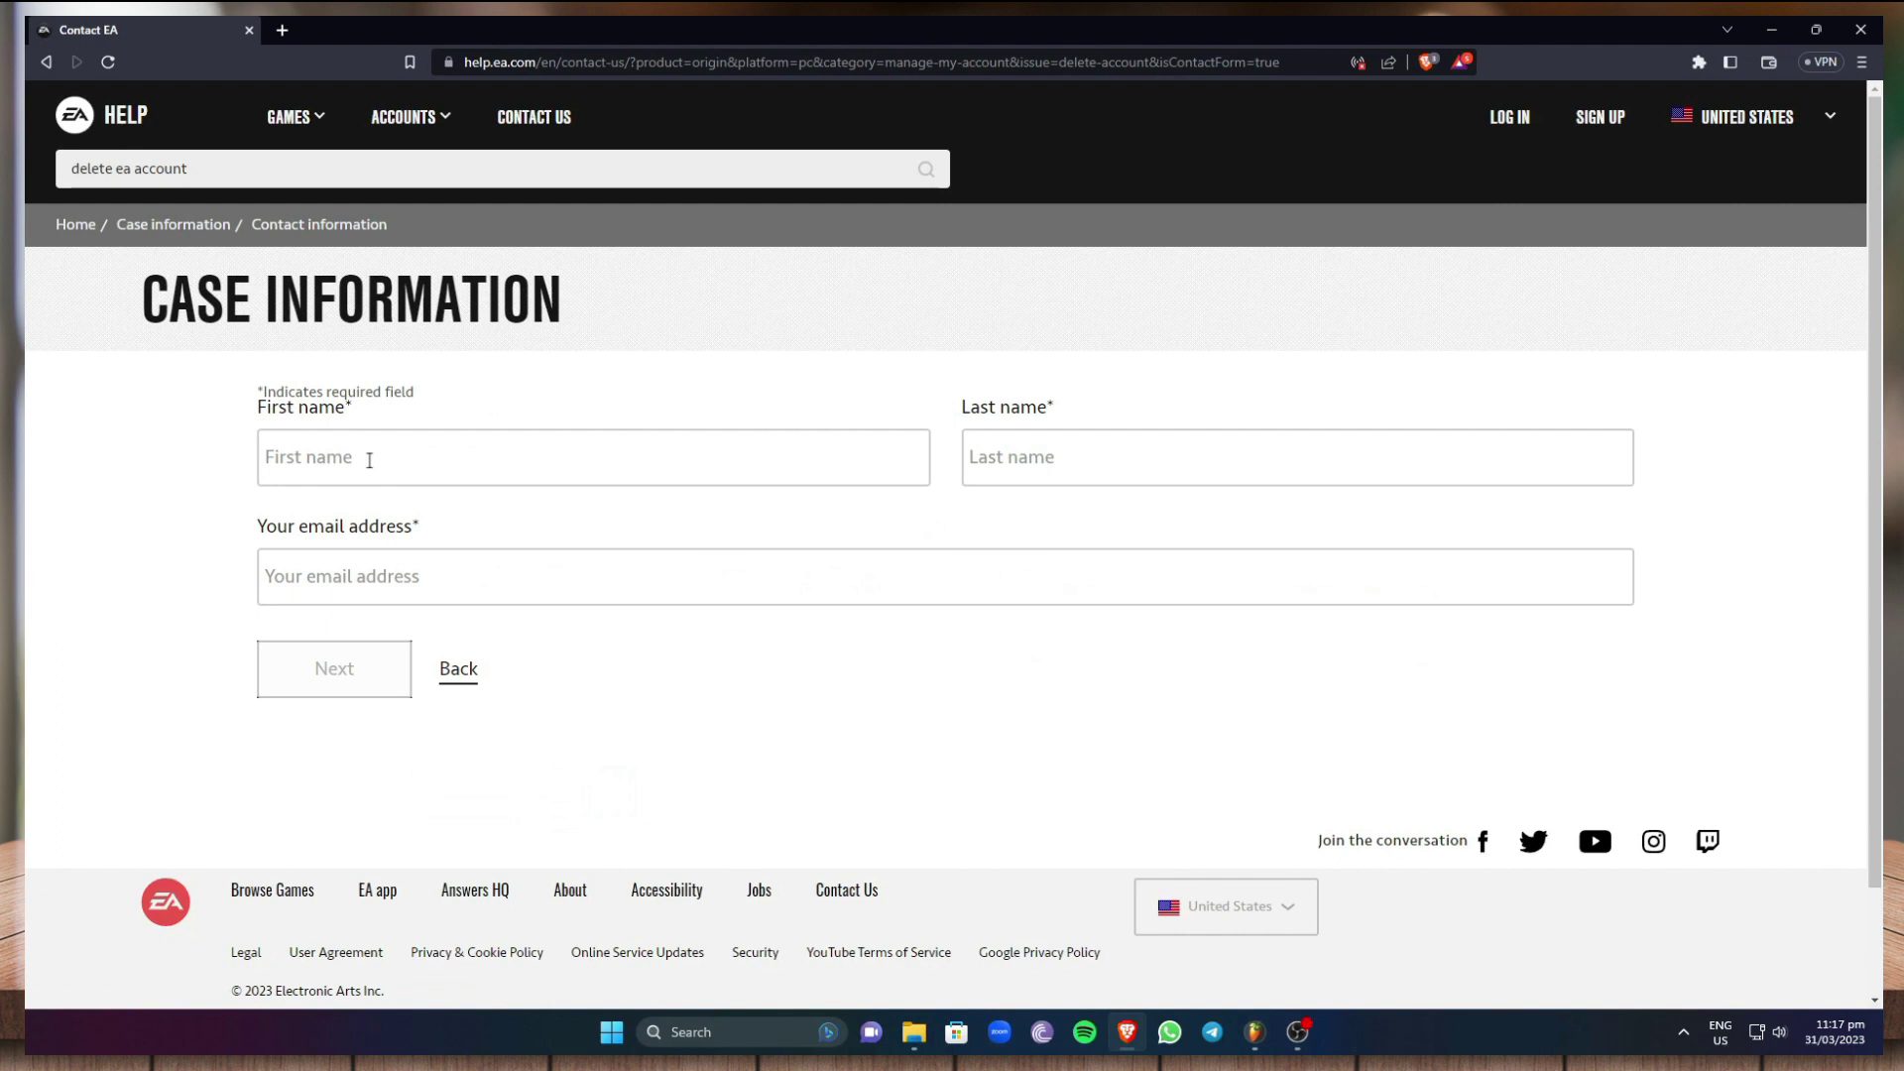
- Enter the requester's first name, last name and email address in the contact information, and continue to the support options
left_click(370, 453)
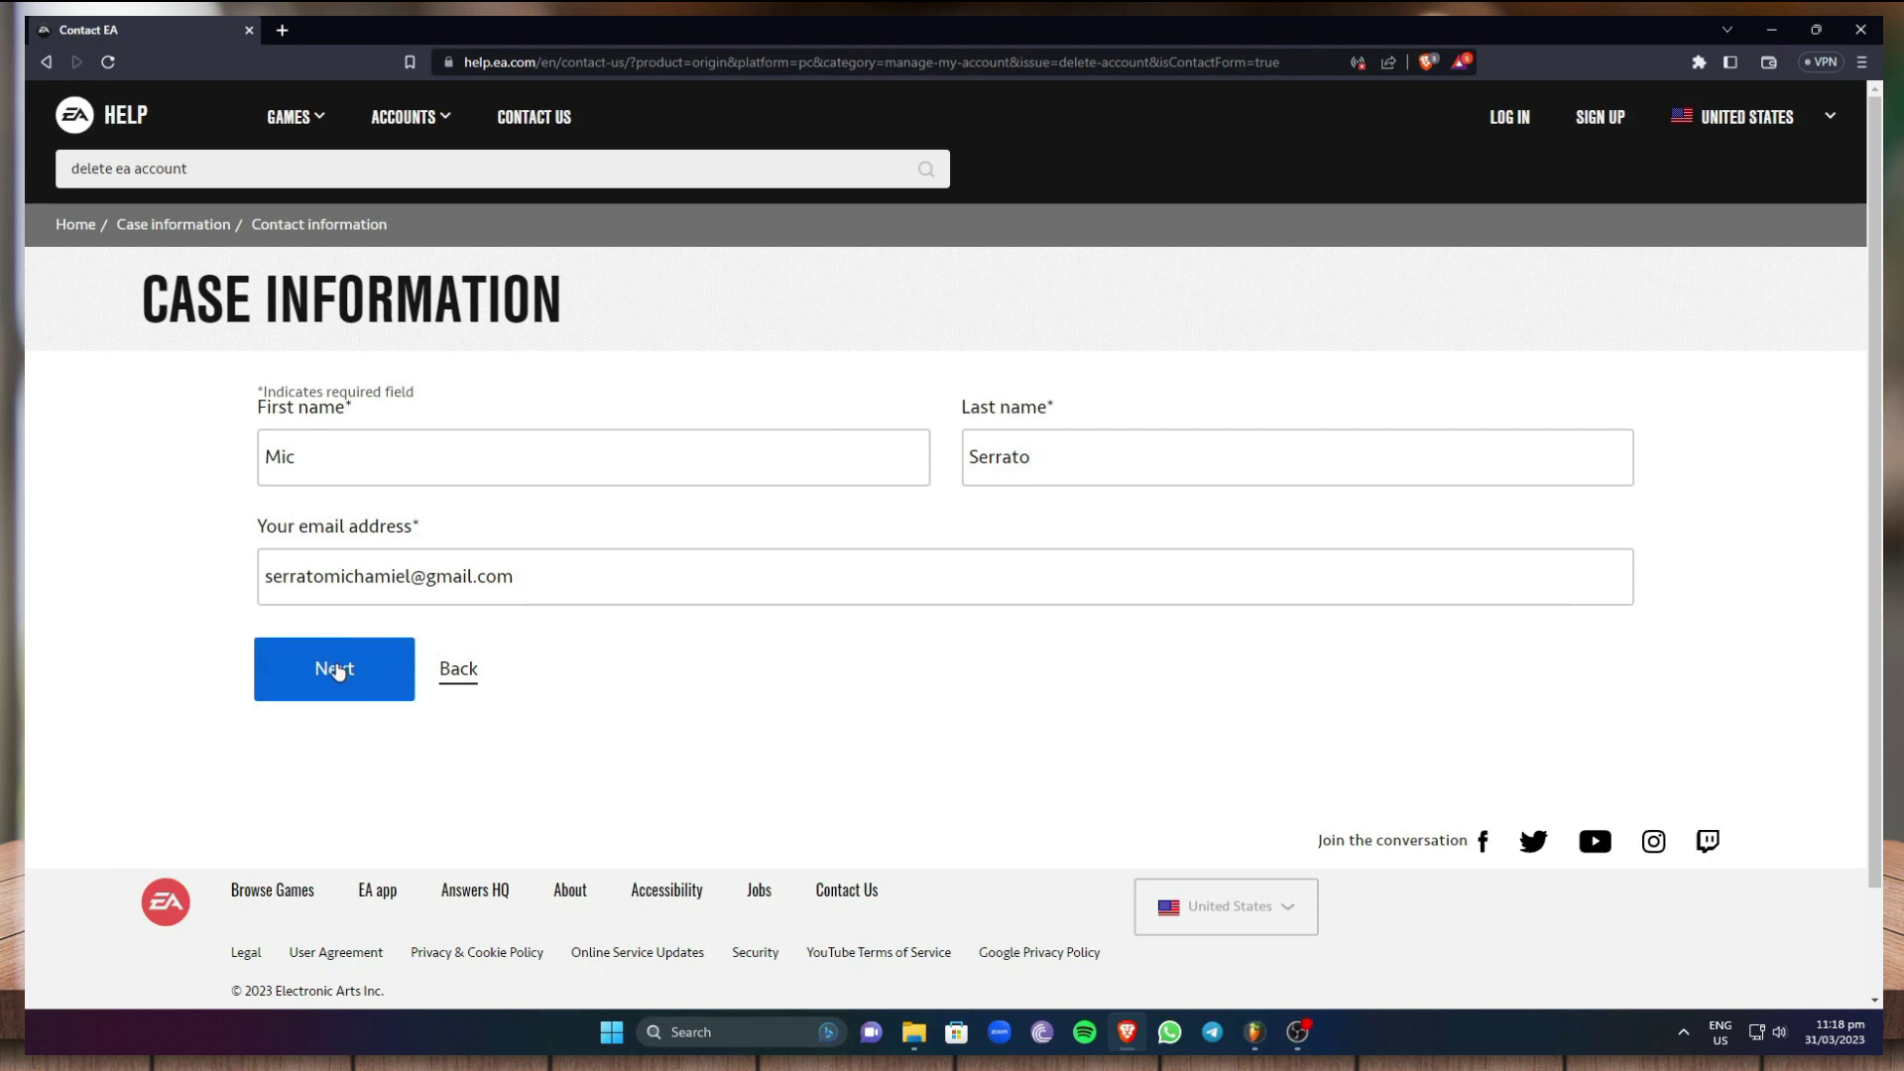
left_click(337, 671)
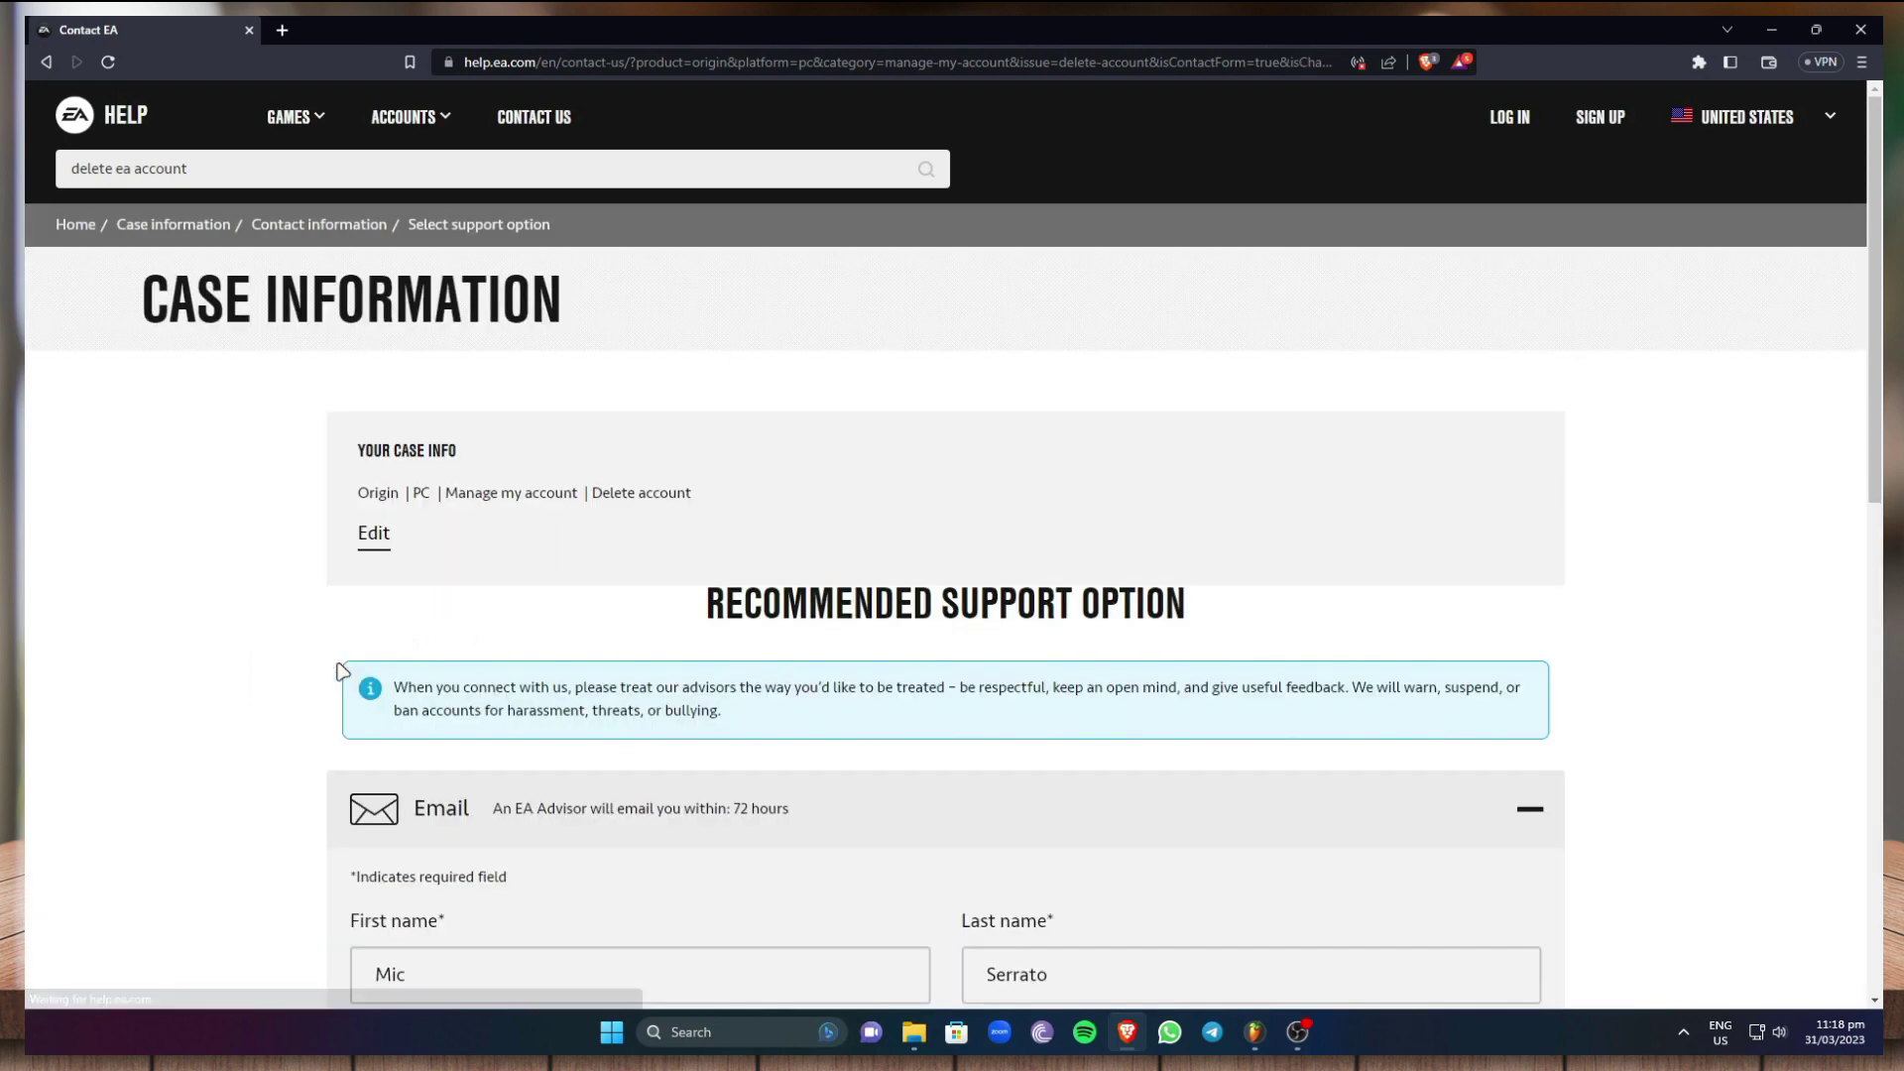
- Fill in the email request with the subject "Delete my account" and the issue description "I want to delete my account"
scroll(684, 606, "down", 3)
scroll(684, 607, "down", 3)
scroll(679, 605, "up", 1)
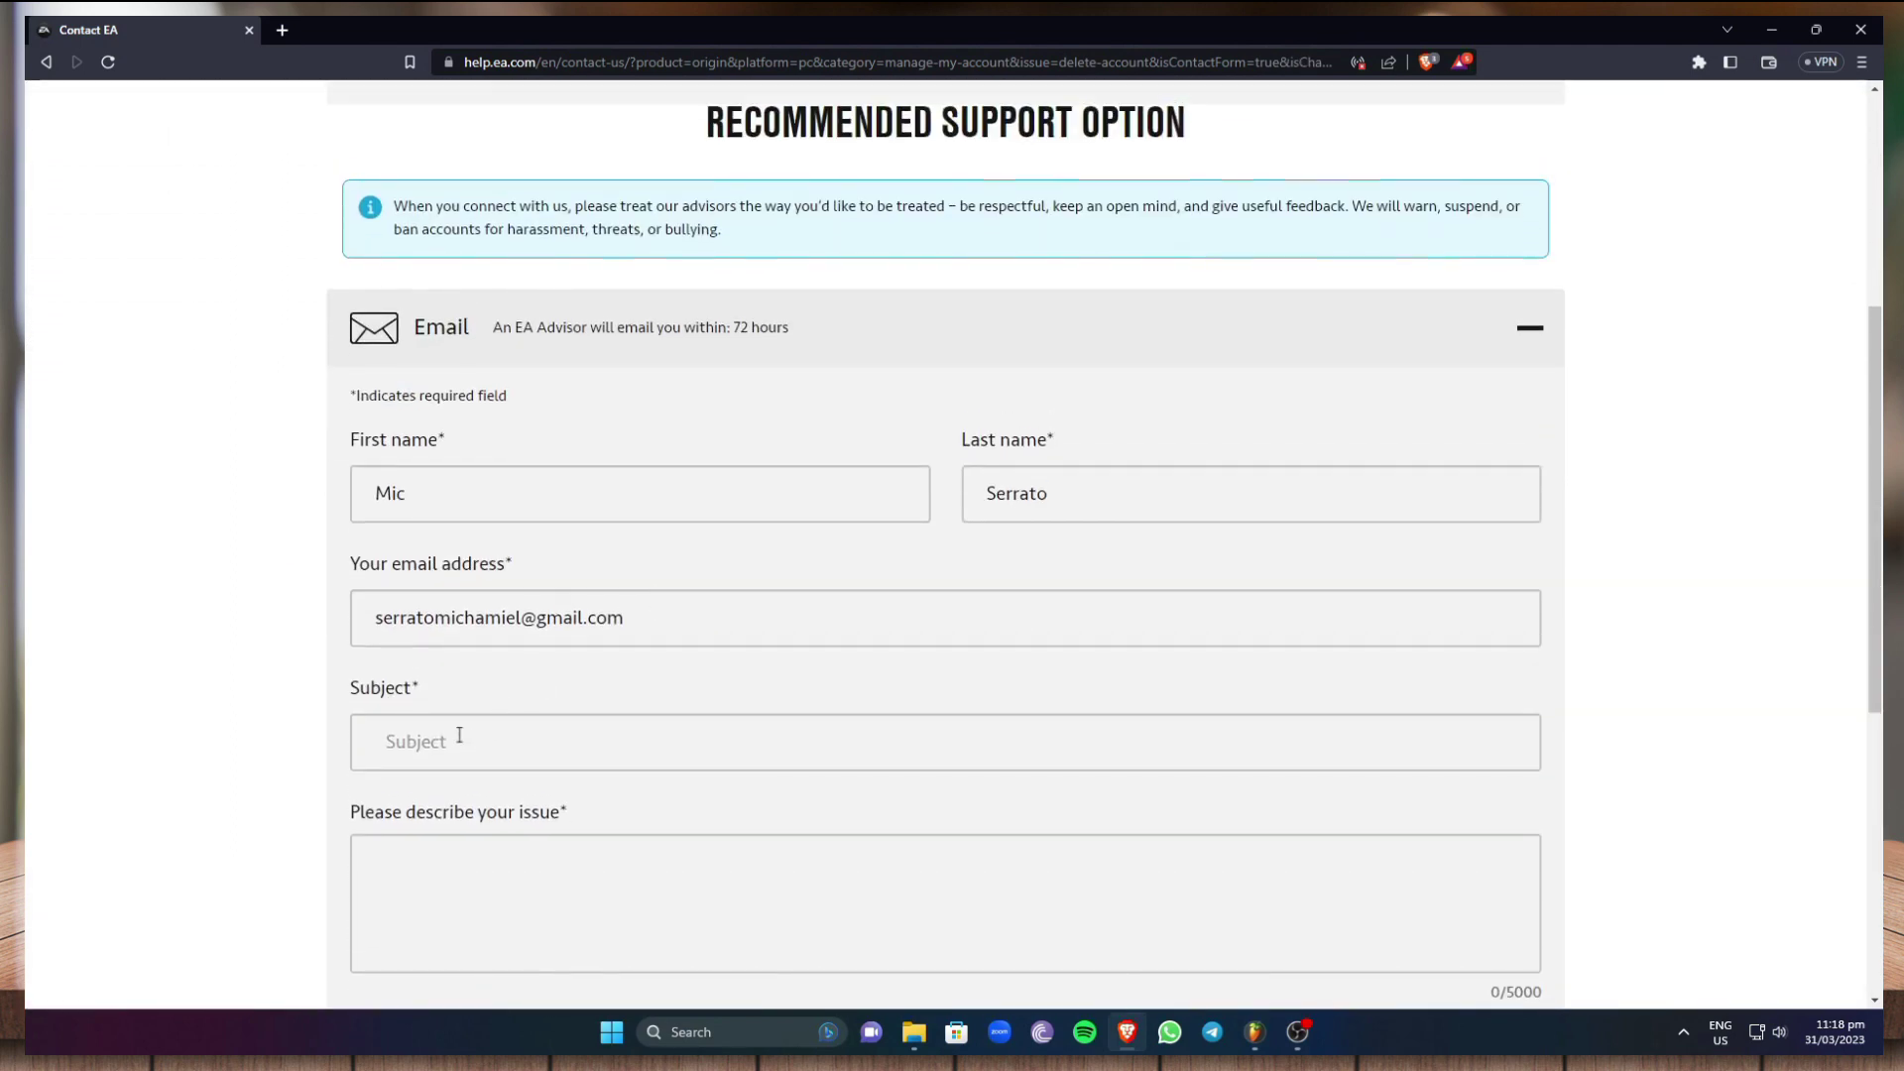
left_click(465, 737)
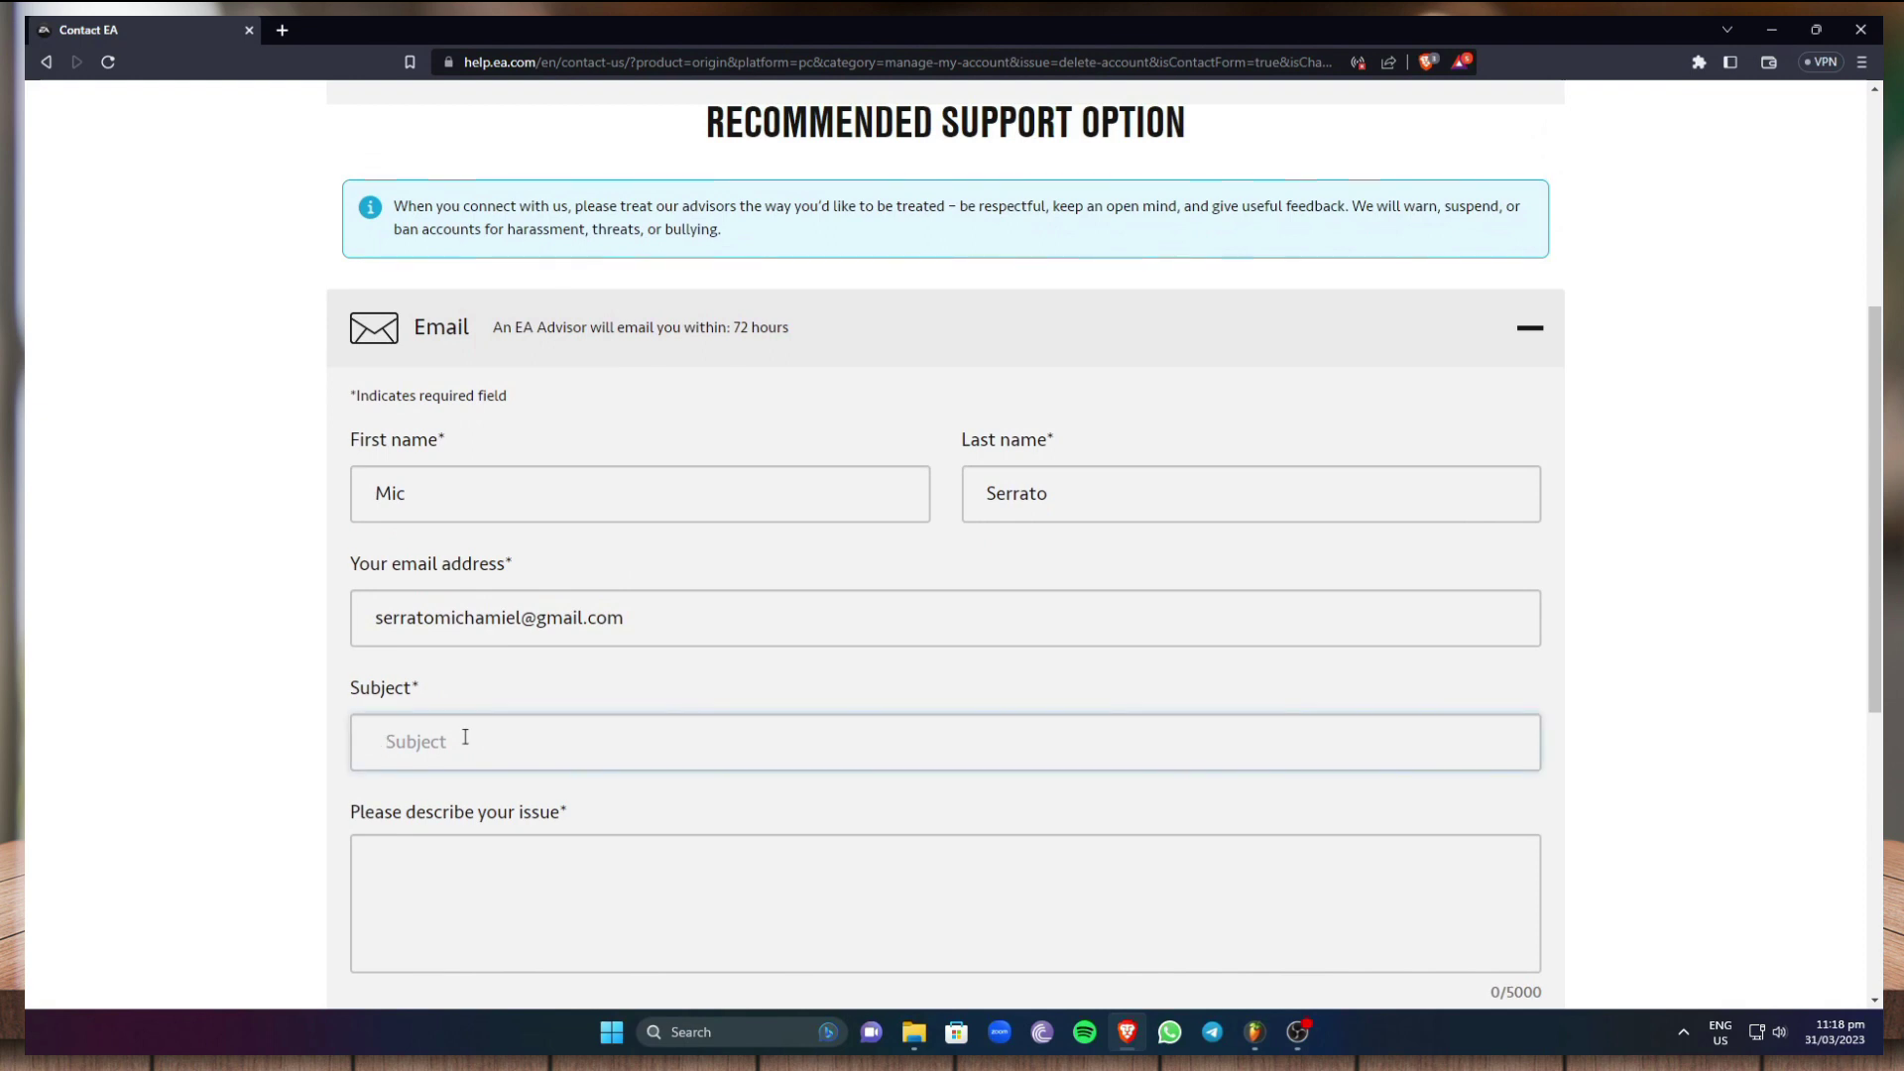
type("Delete my account")
scroll(542, 678, "down", 2)
left_click(540, 681)
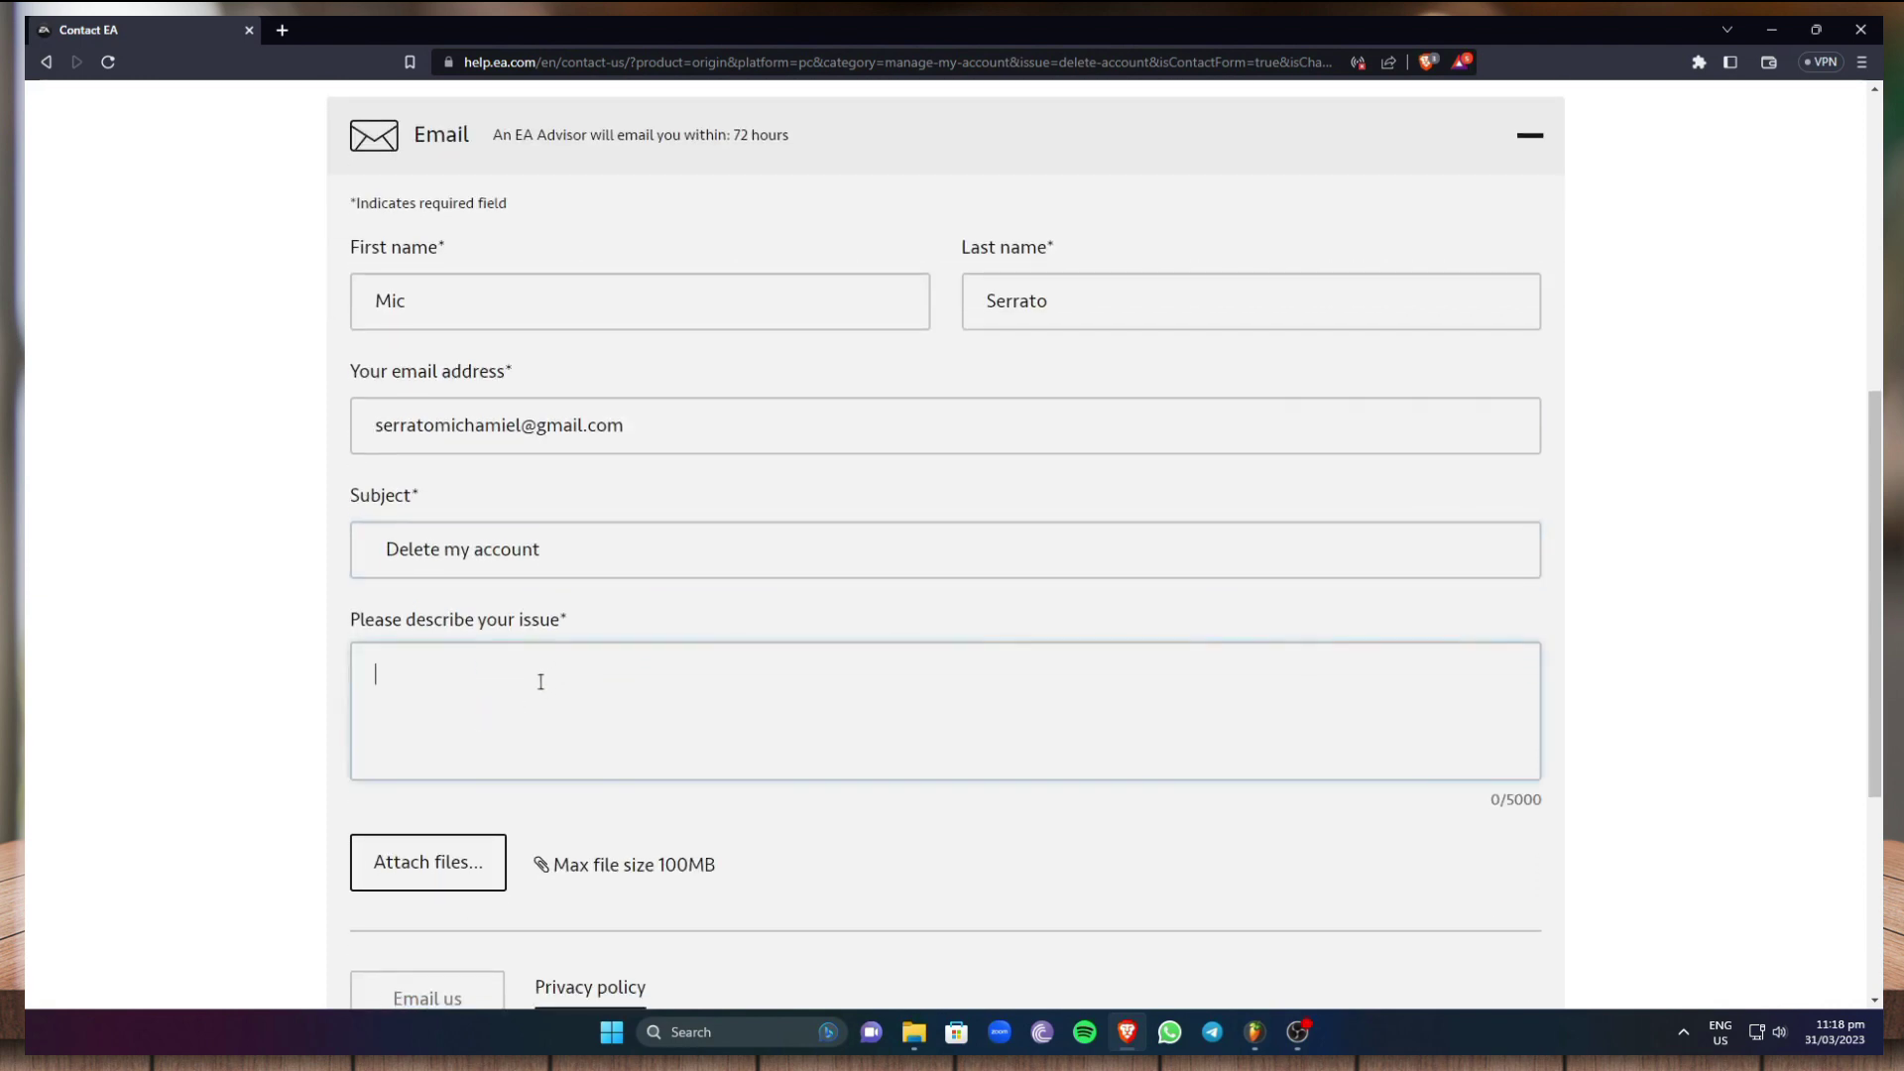
type("I want to delete my account")
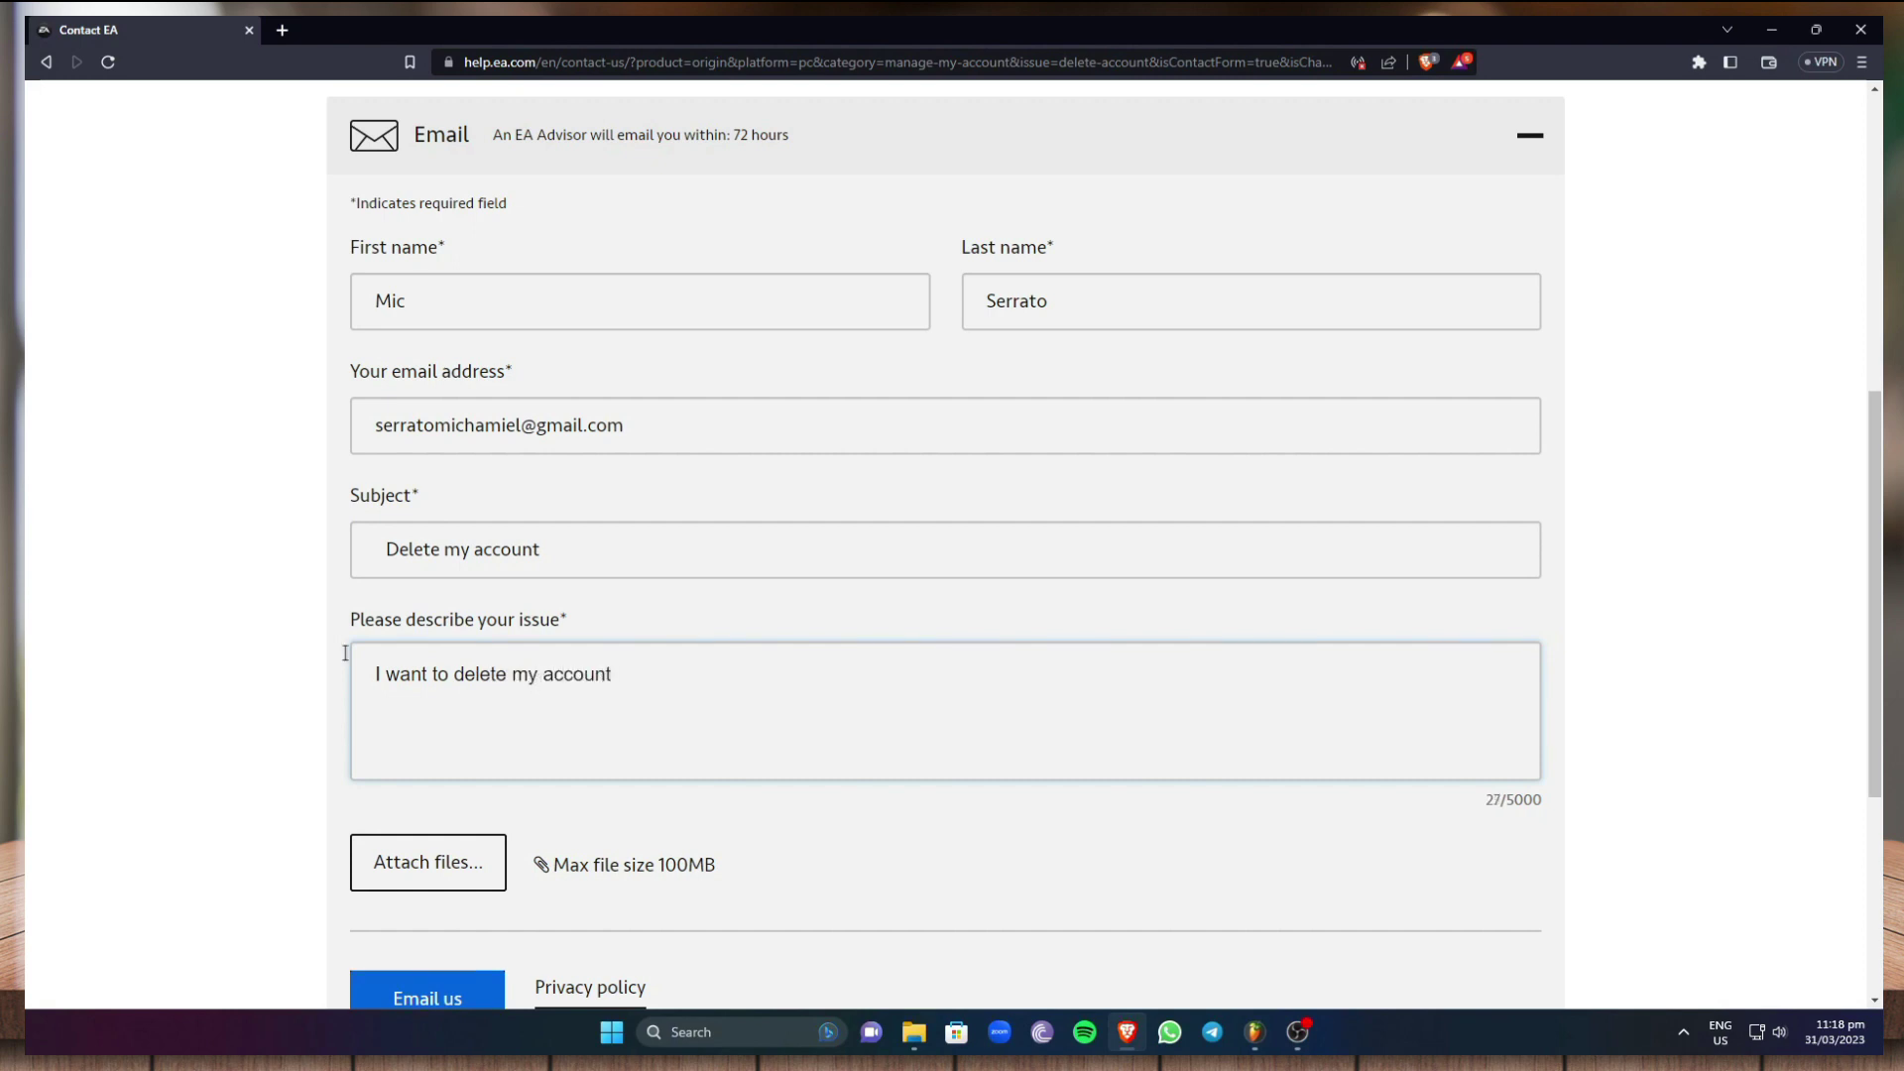
left_click(345, 652)
scroll(586, 680, "down", 2)
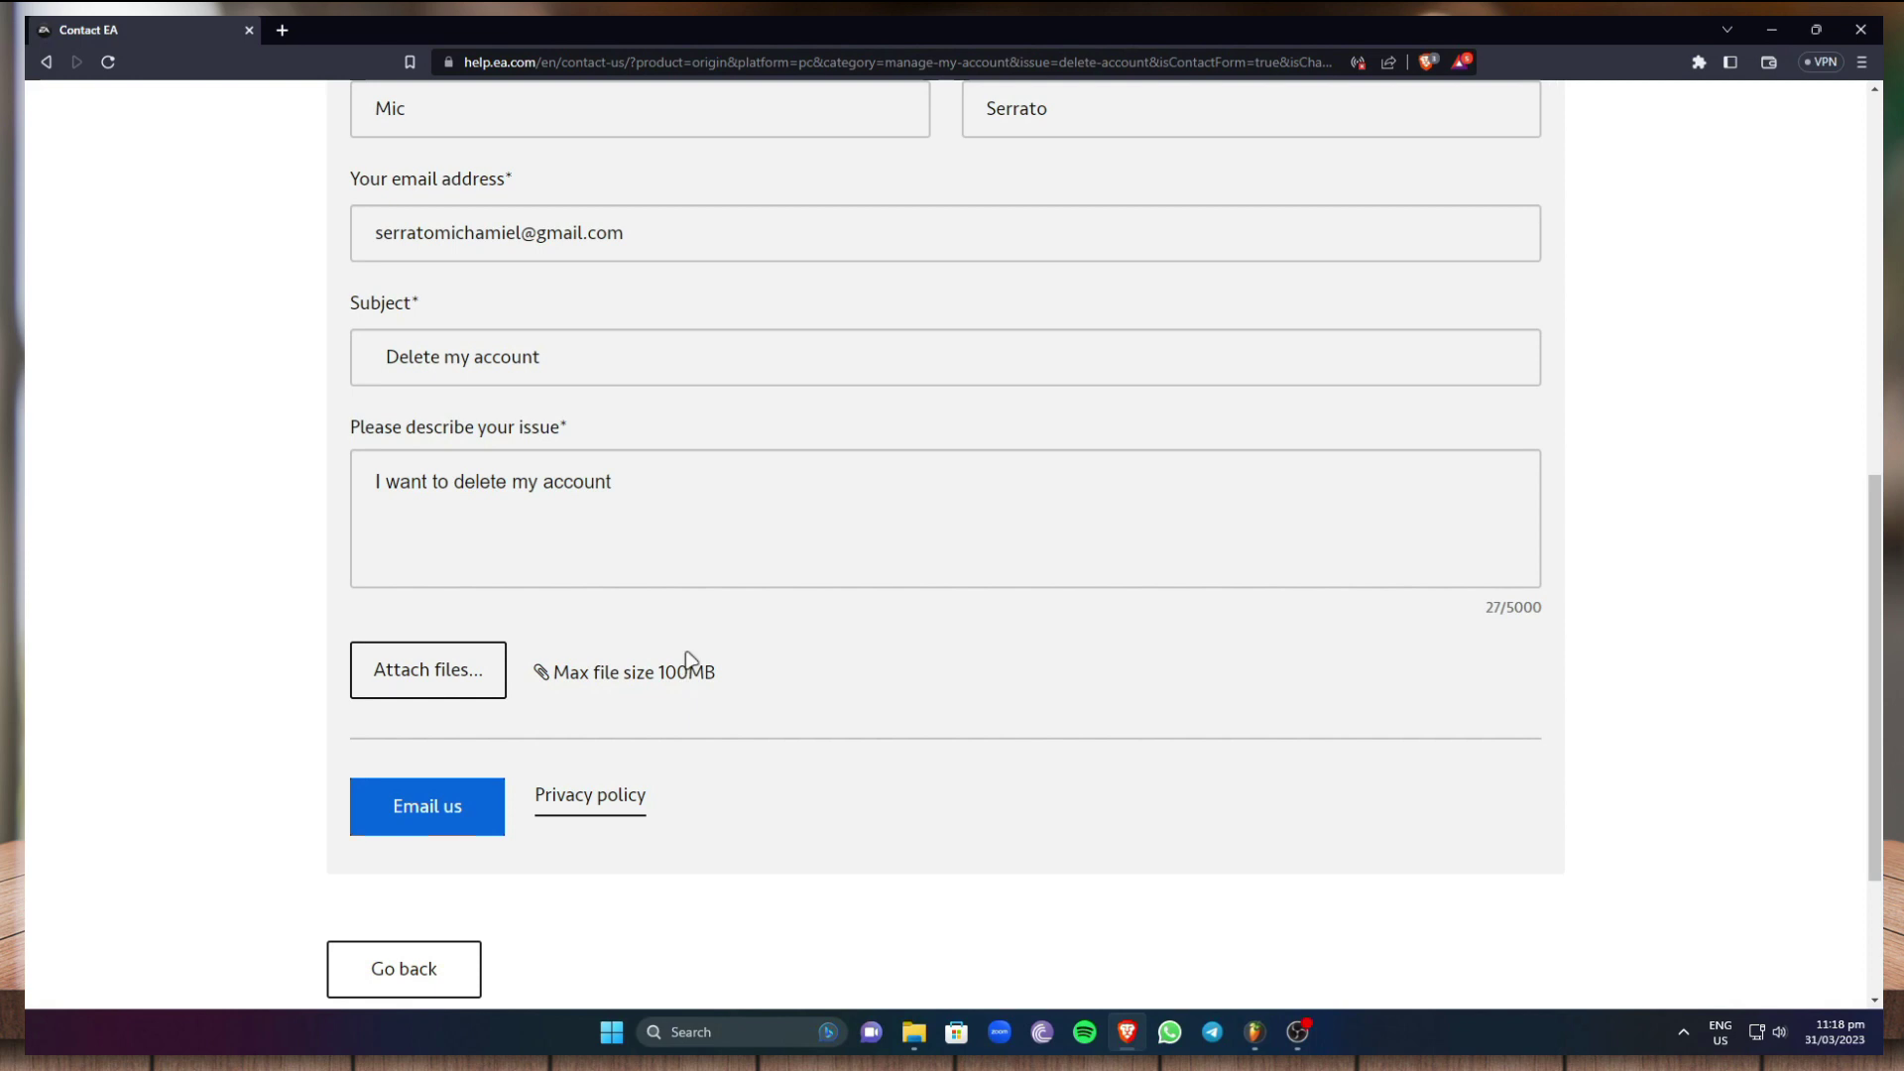
left_click(470, 680)
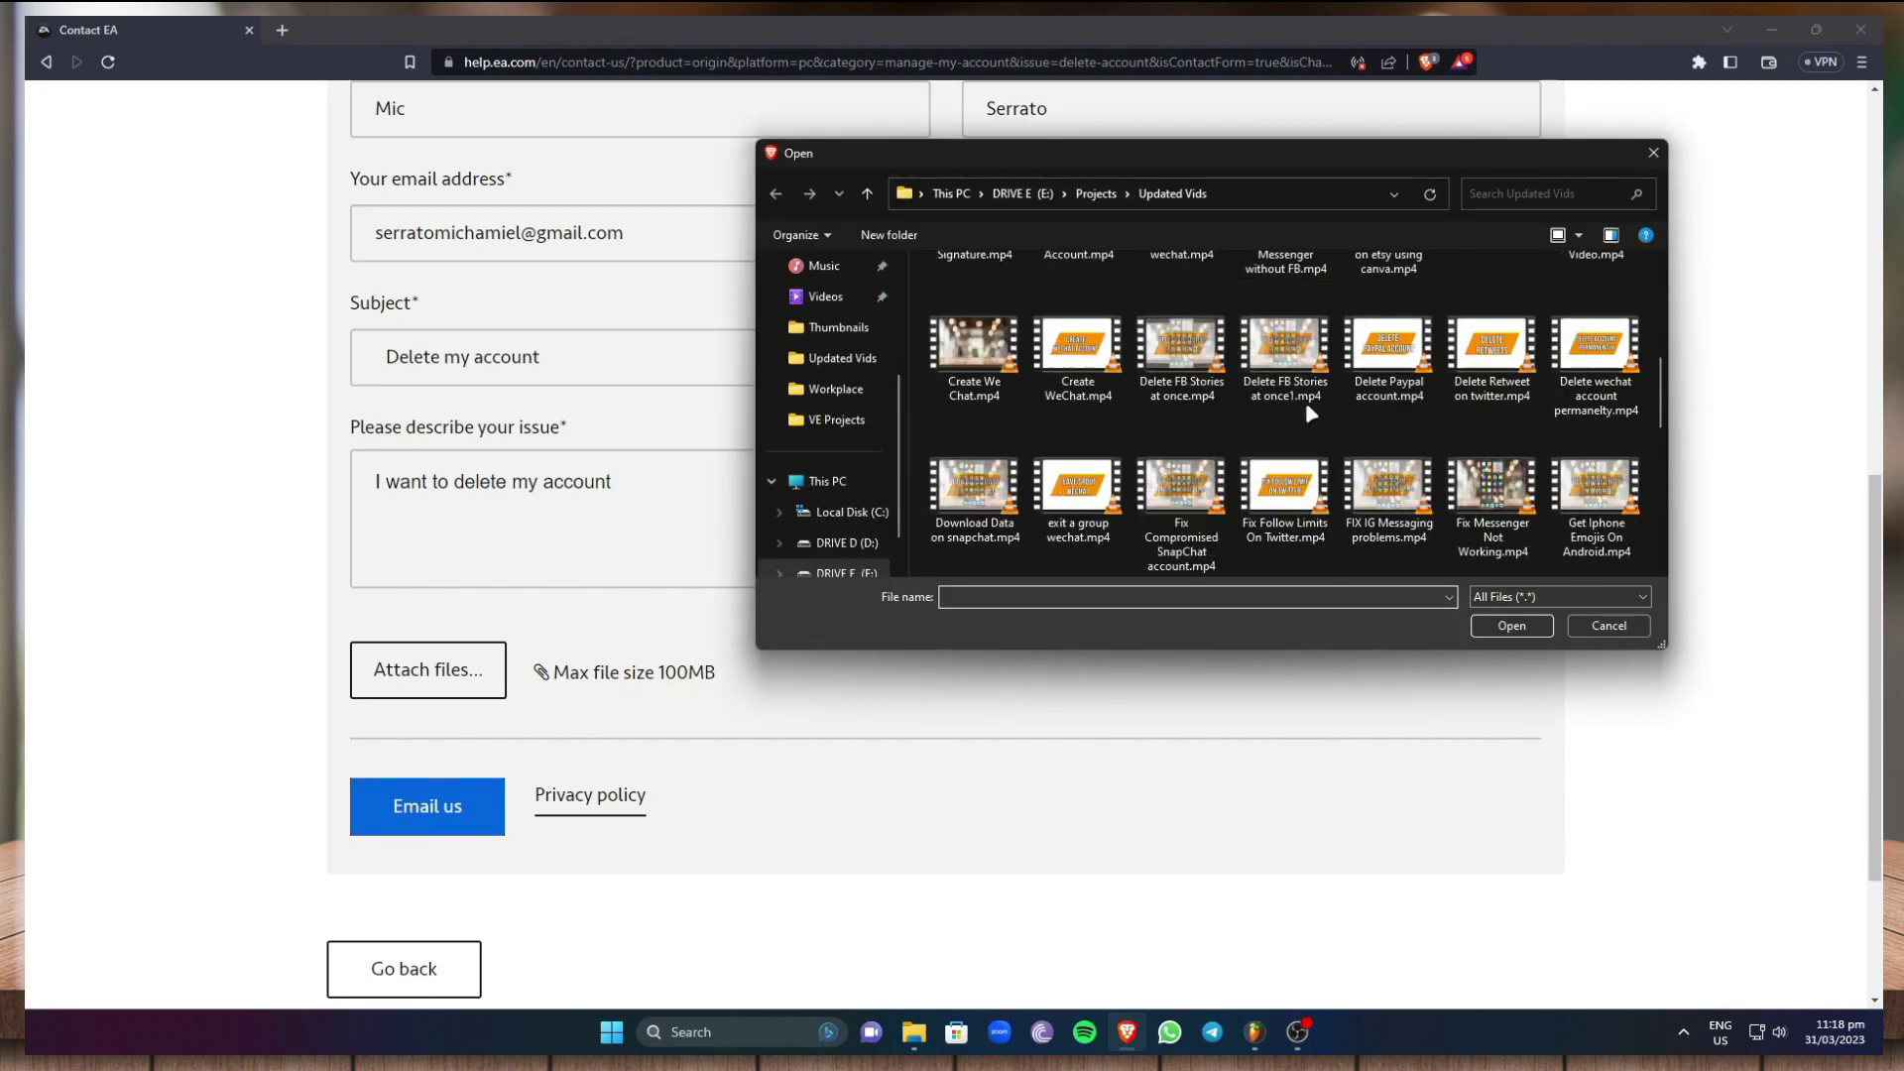
scroll(1248, 424, "up", 3)
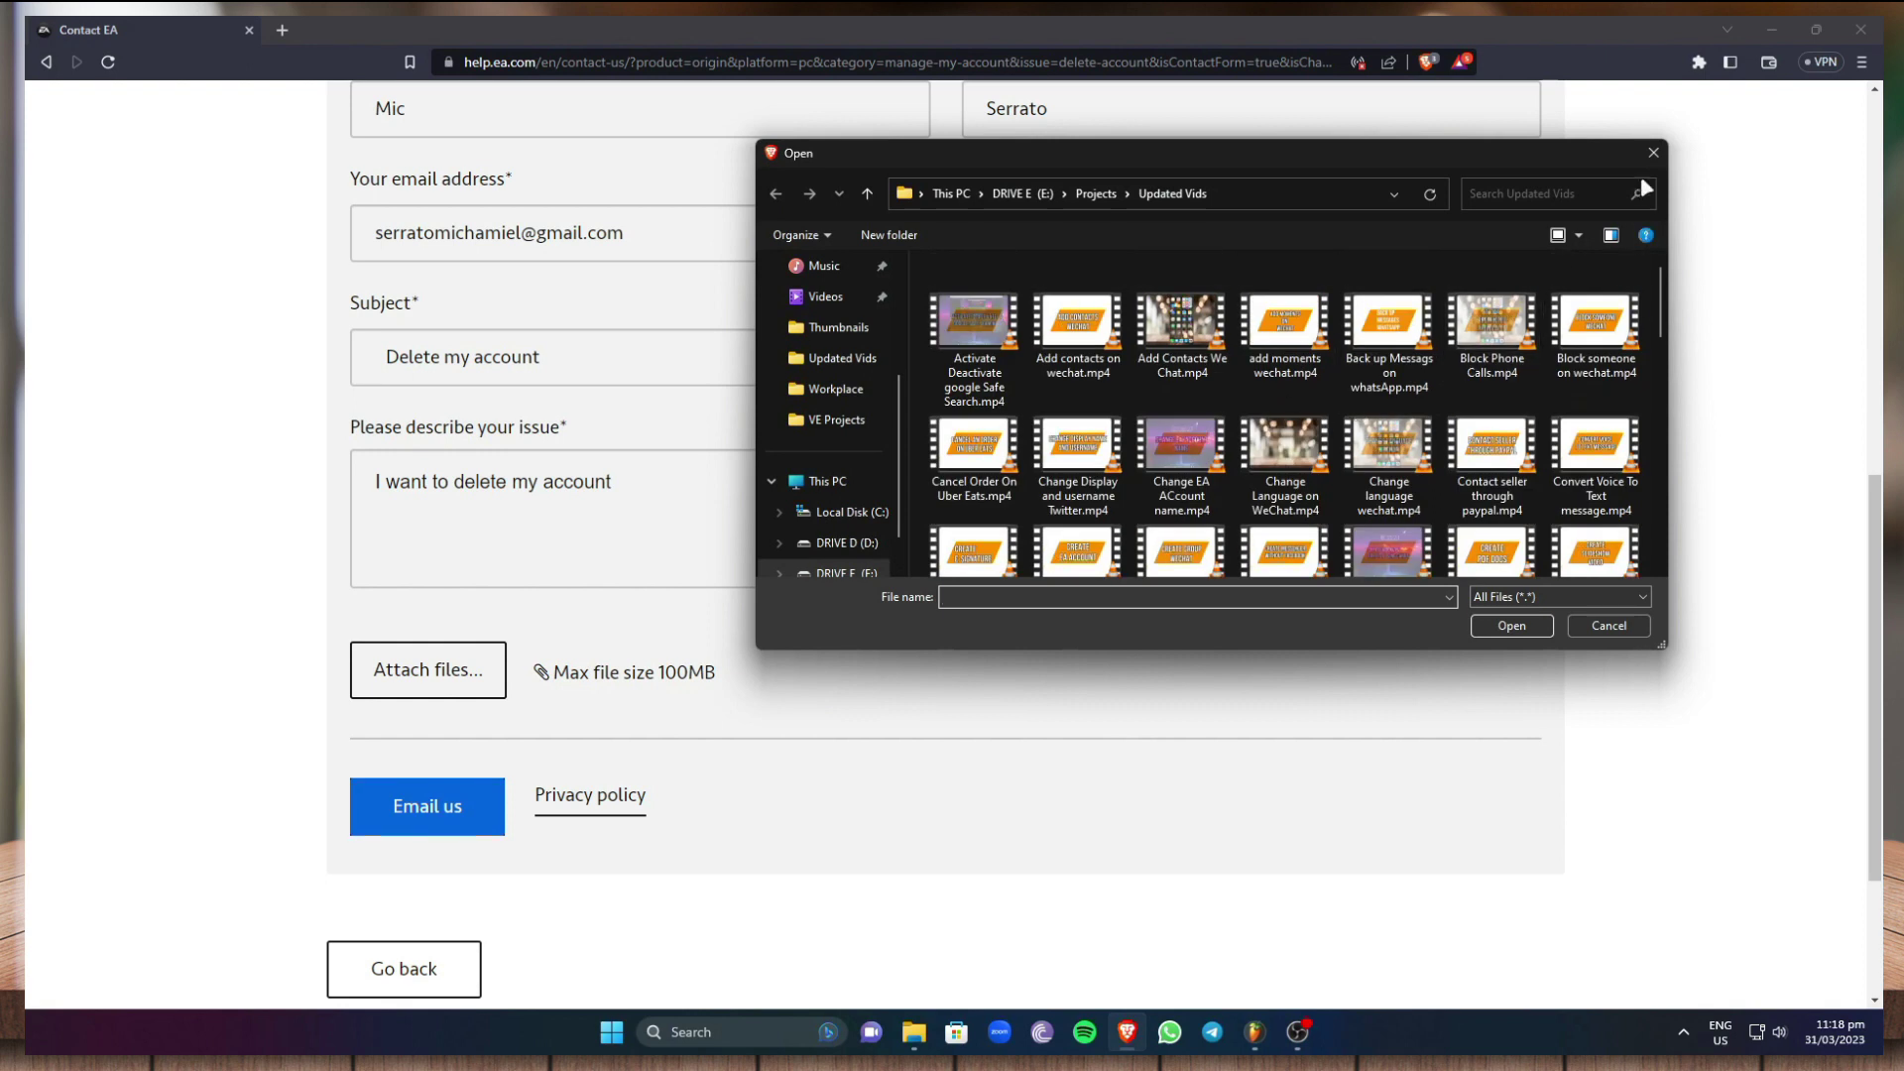
left_click(1651, 156)
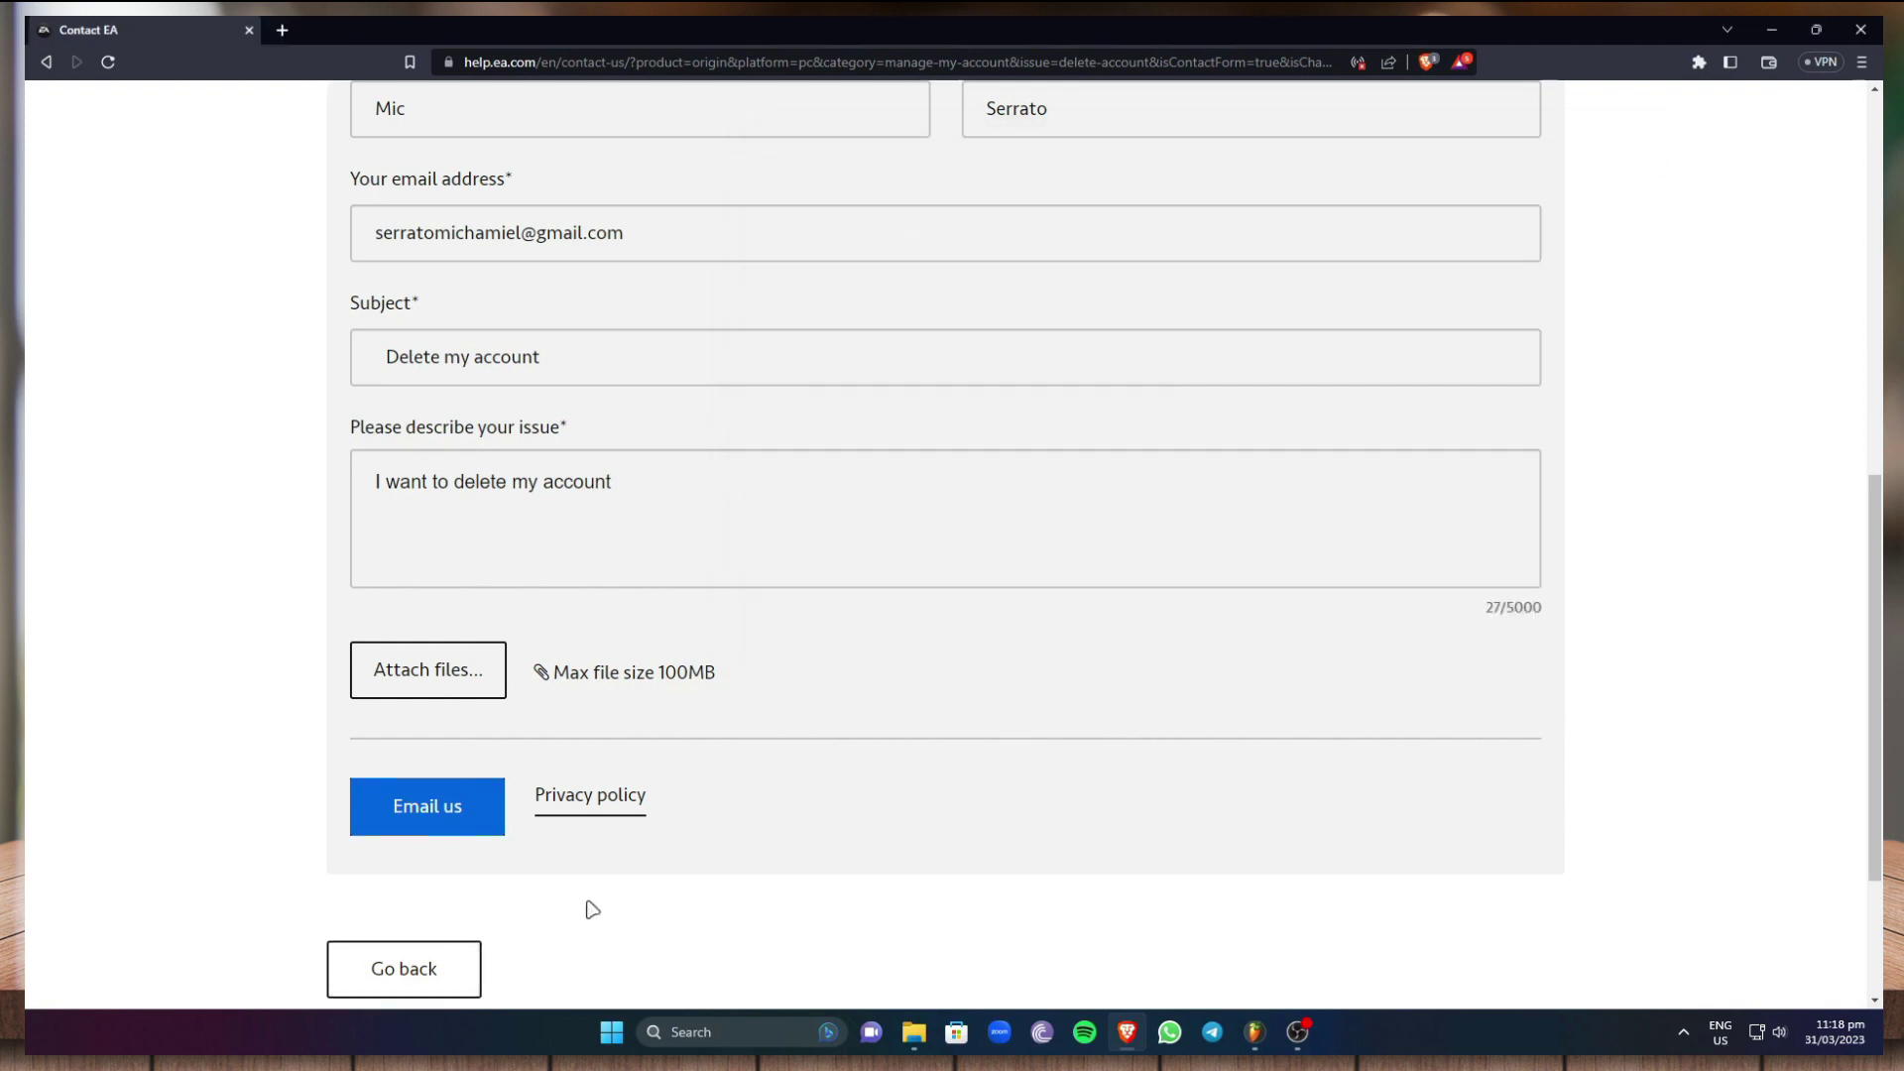
- Check the completed form, send the account deletion request by email and review the submitted case summary
scroll(634, 893, "down", 2)
scroll(482, 569, "up", 7)
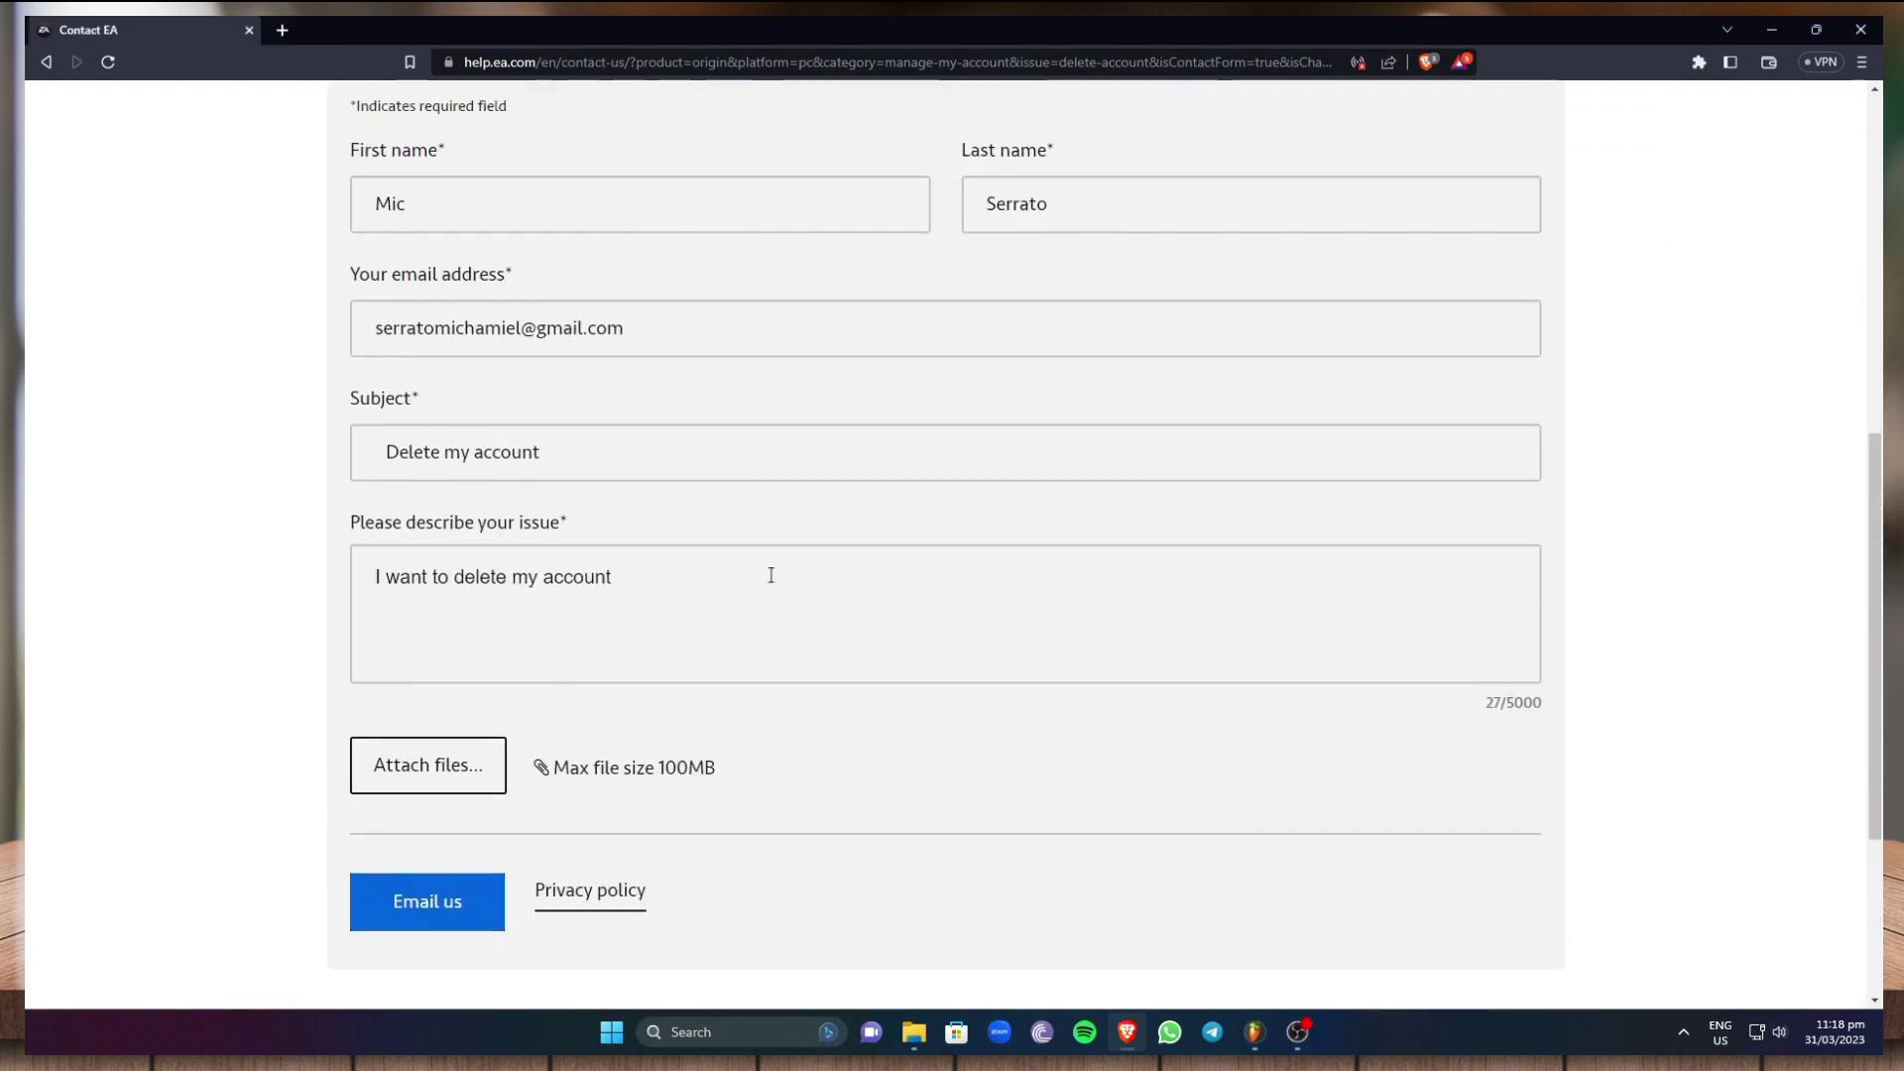
scroll(734, 625, "down", 4)
scroll(709, 649, "down", 3)
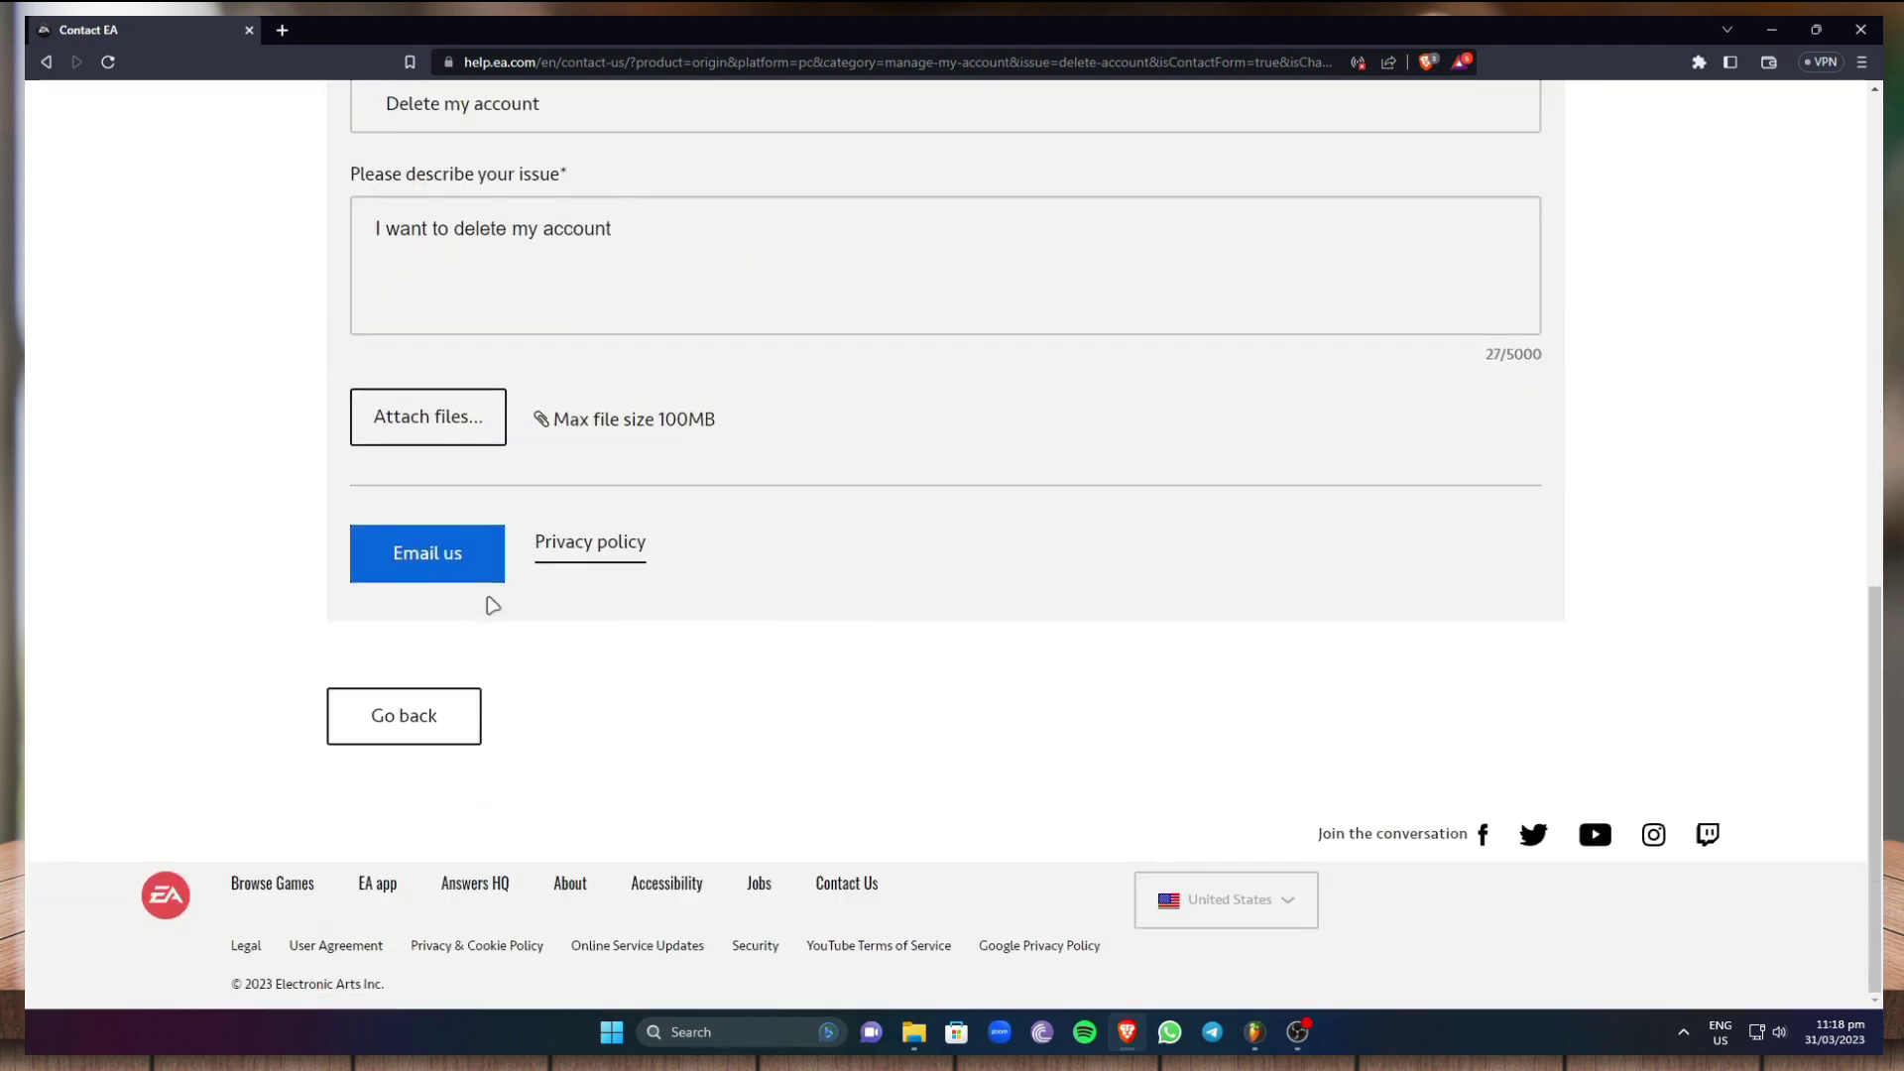
left_click(440, 570)
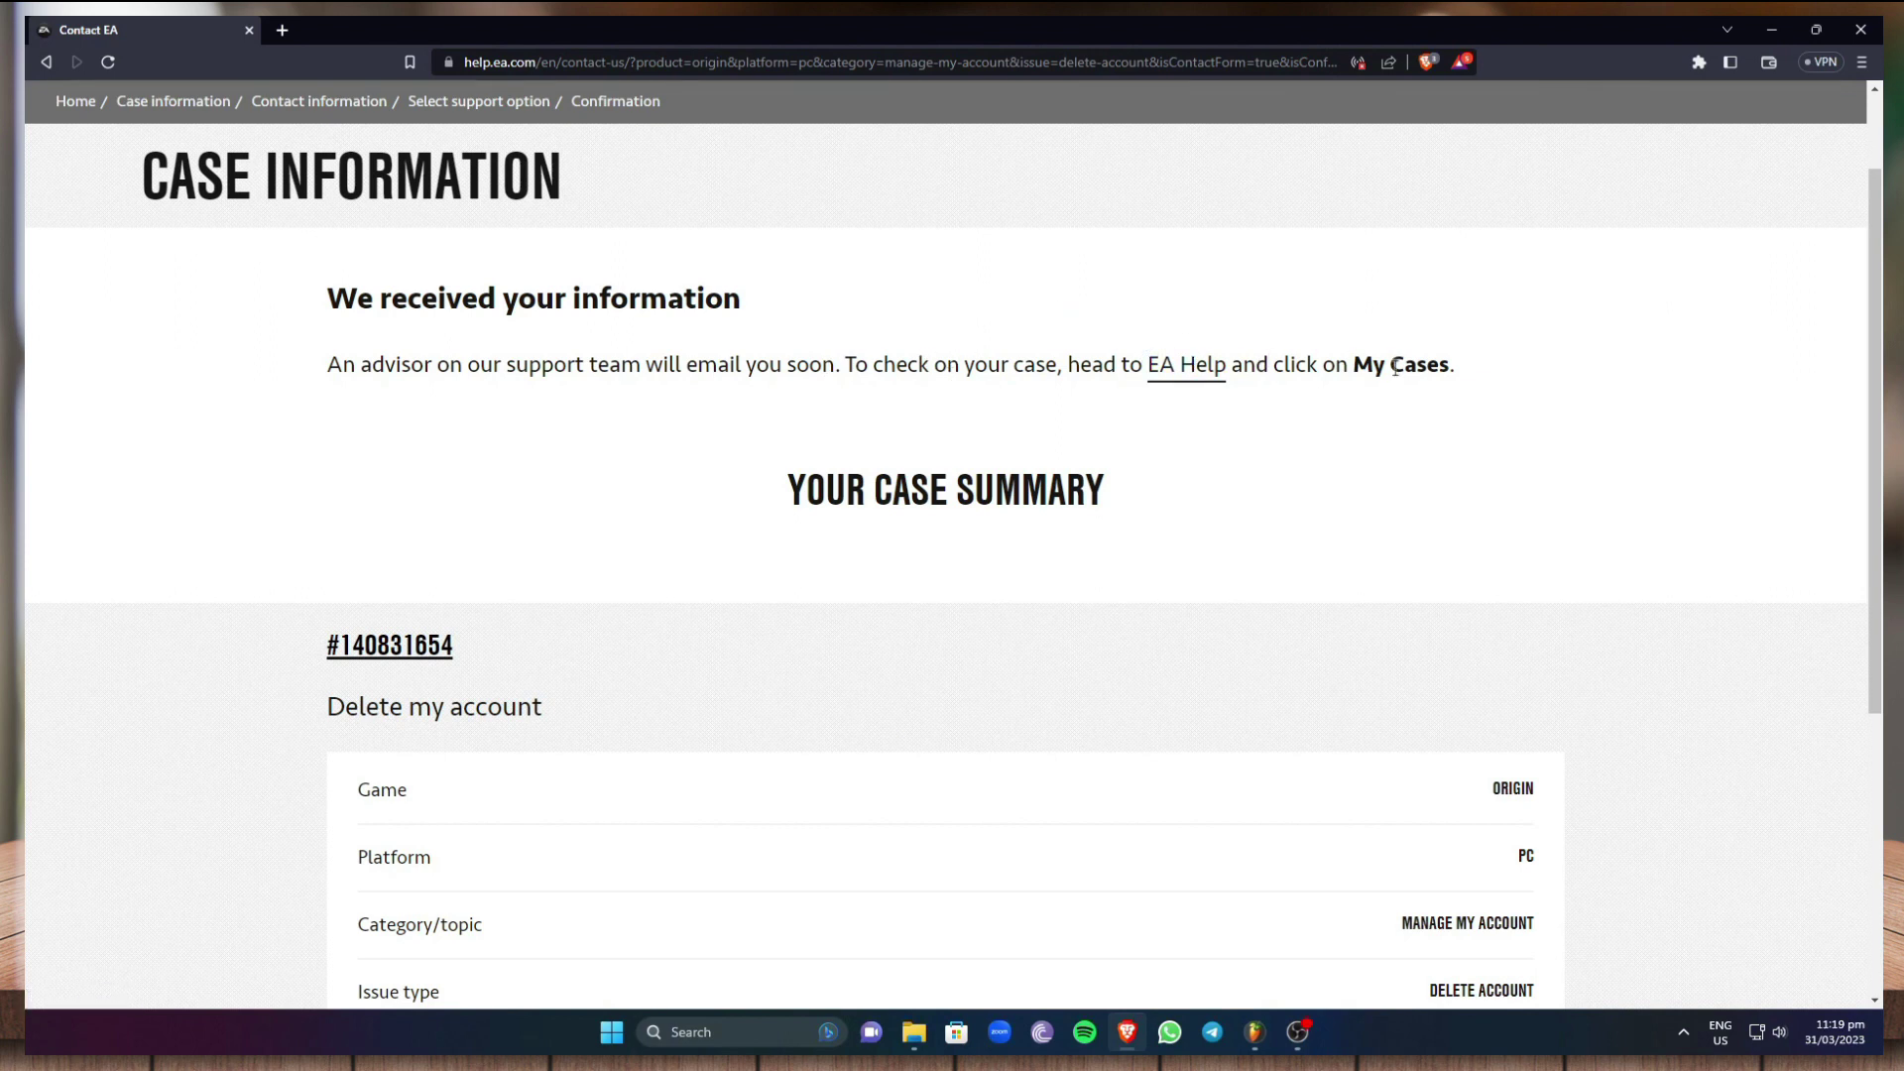
scroll(1167, 372, "down", 1)
scroll(1167, 377, "up", 1)
scroll(908, 409, "down", 3)
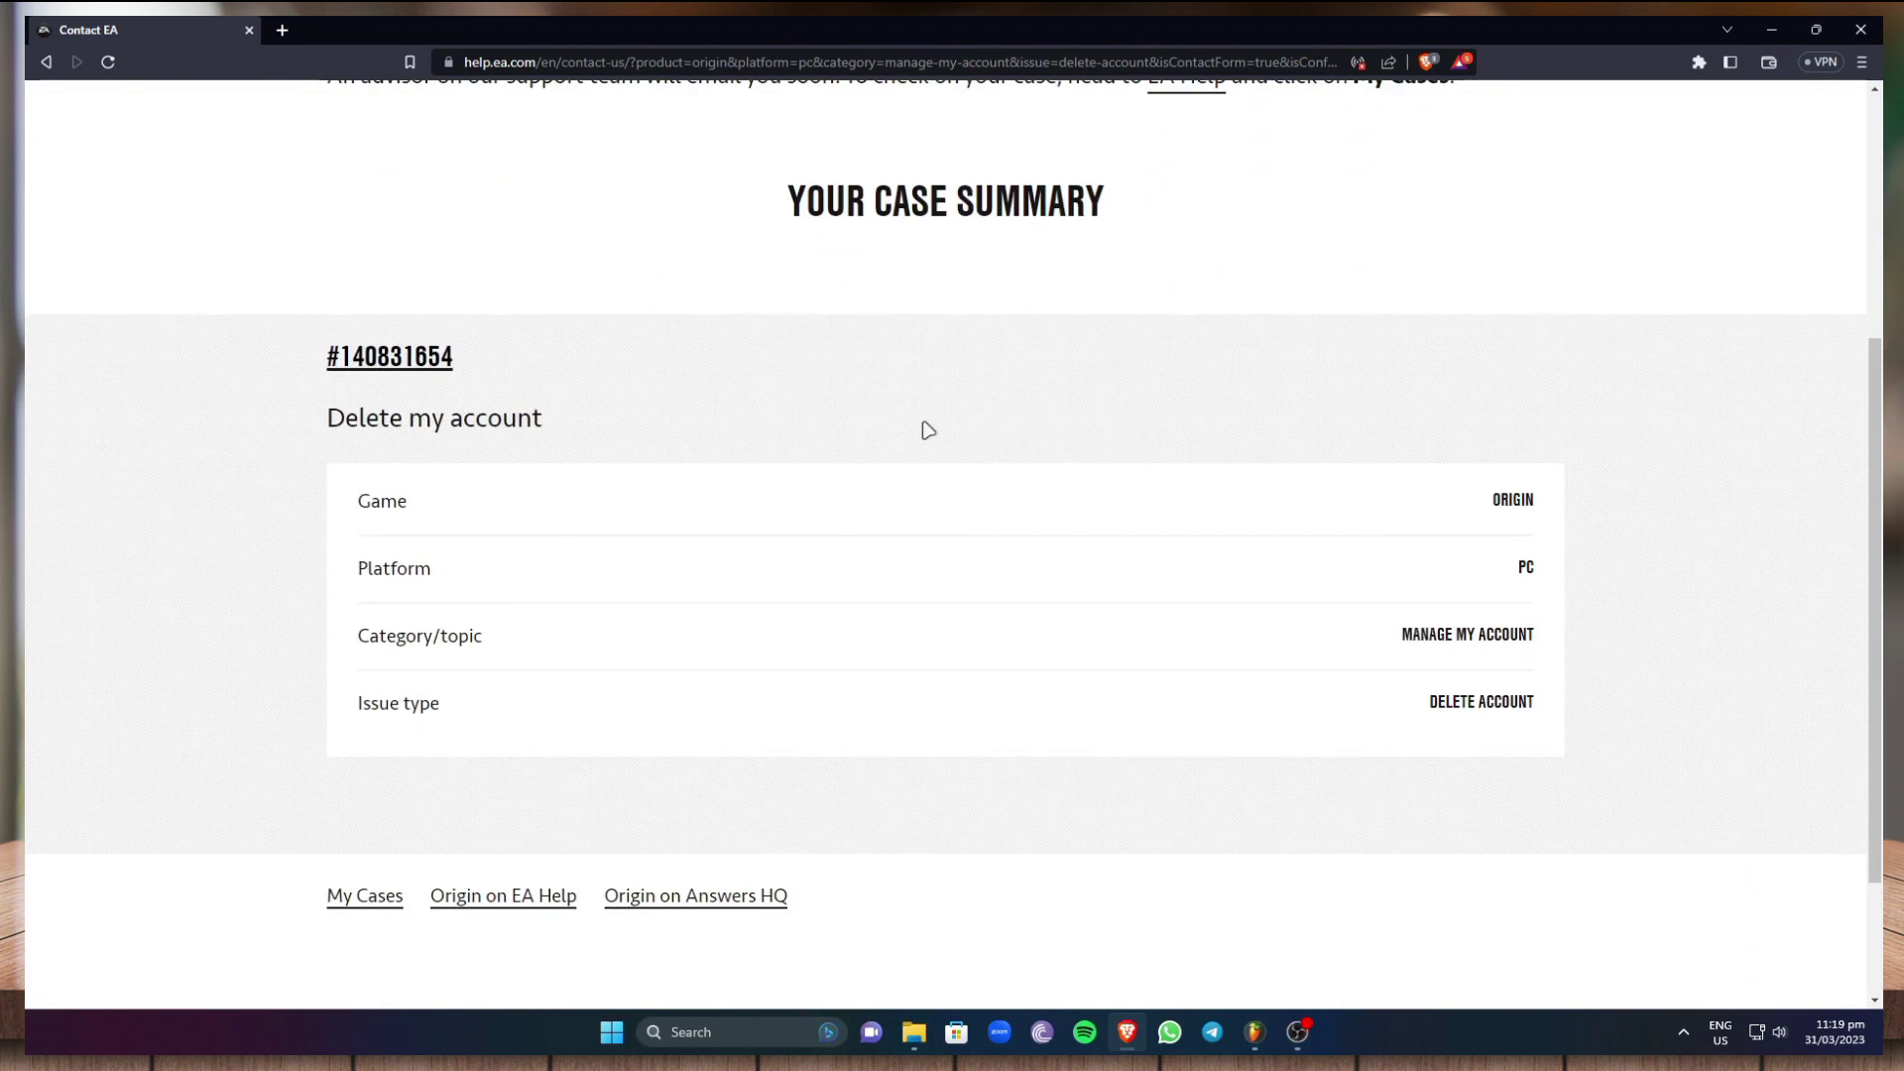